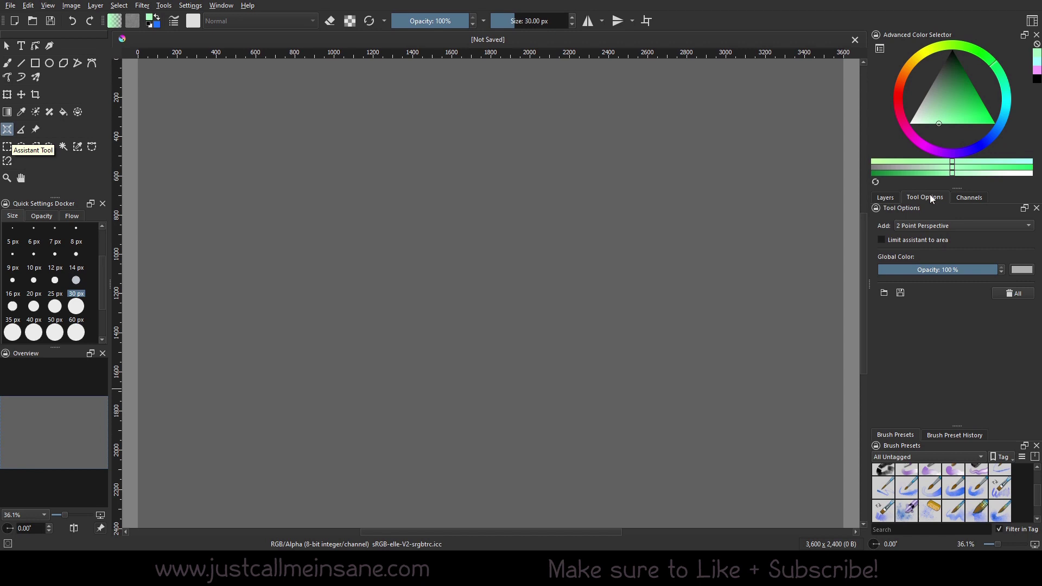
Add a Ruler assistant spanning most of the canvas width at mid-height, with 9 subdivisions and 4 minor subdivisions
click(935, 226)
click(920, 319)
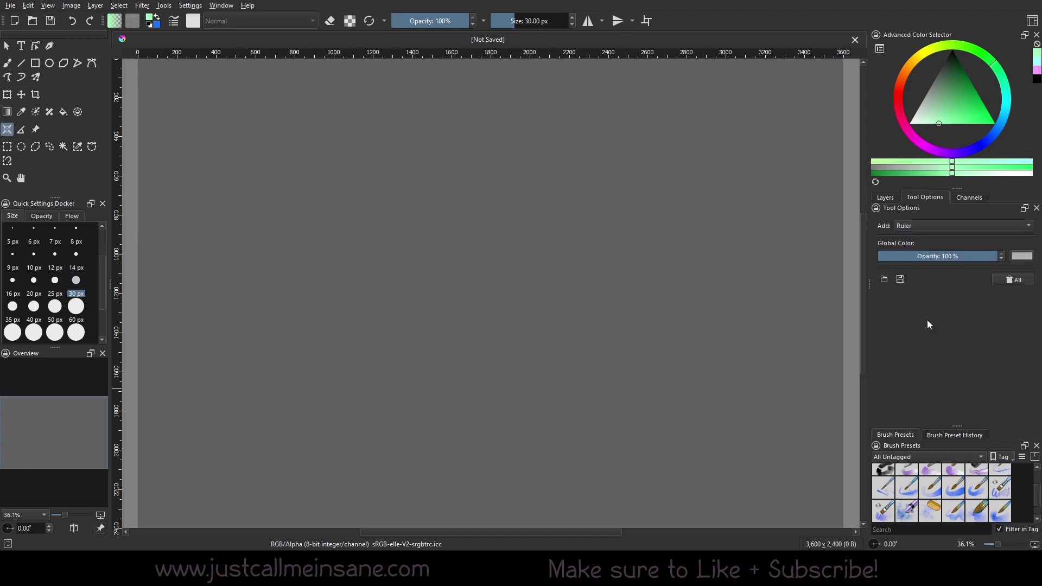
drag(259, 291, 734, 293)
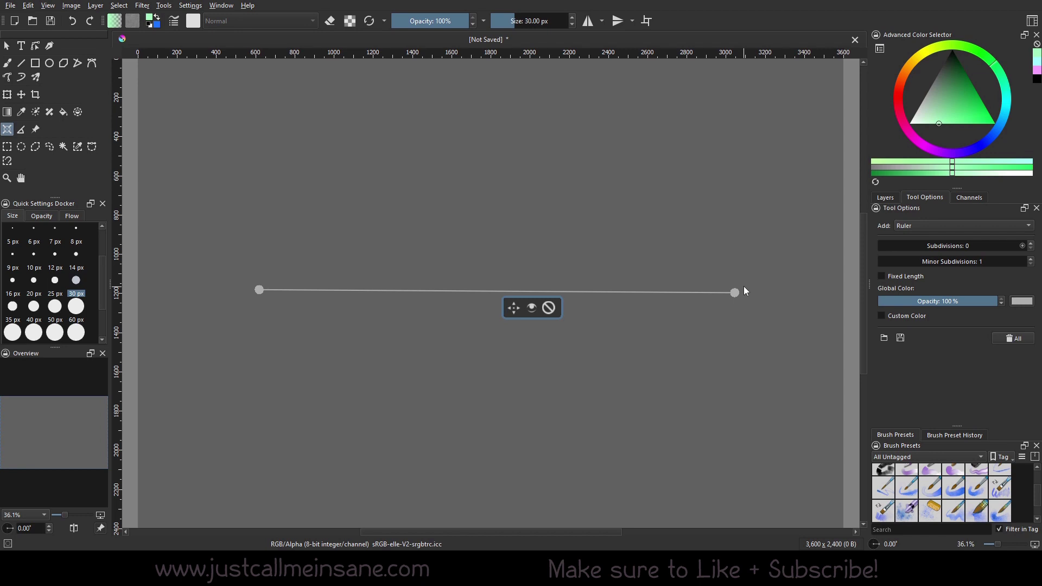
click(945, 225)
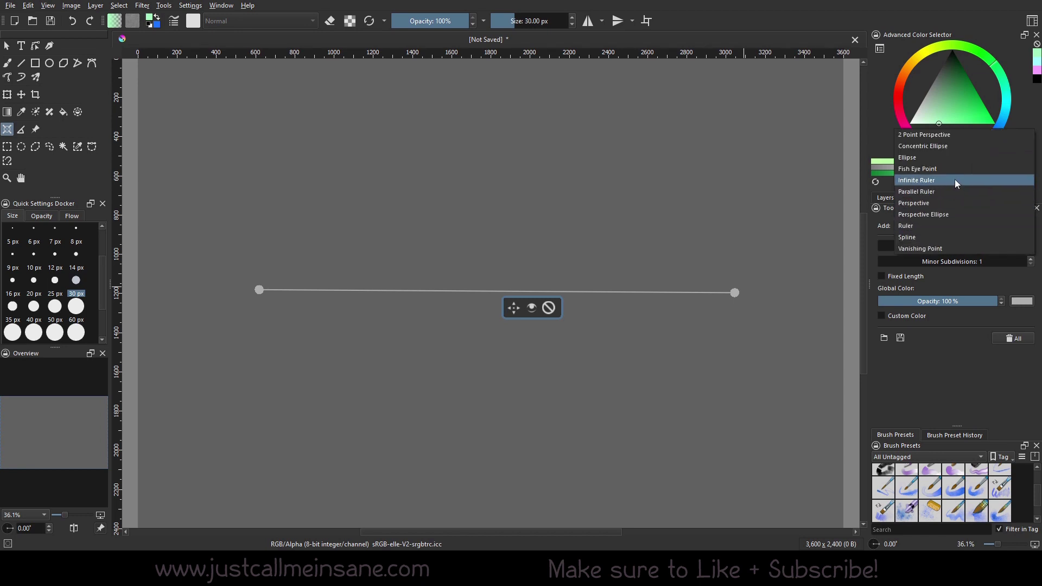
click(920, 374)
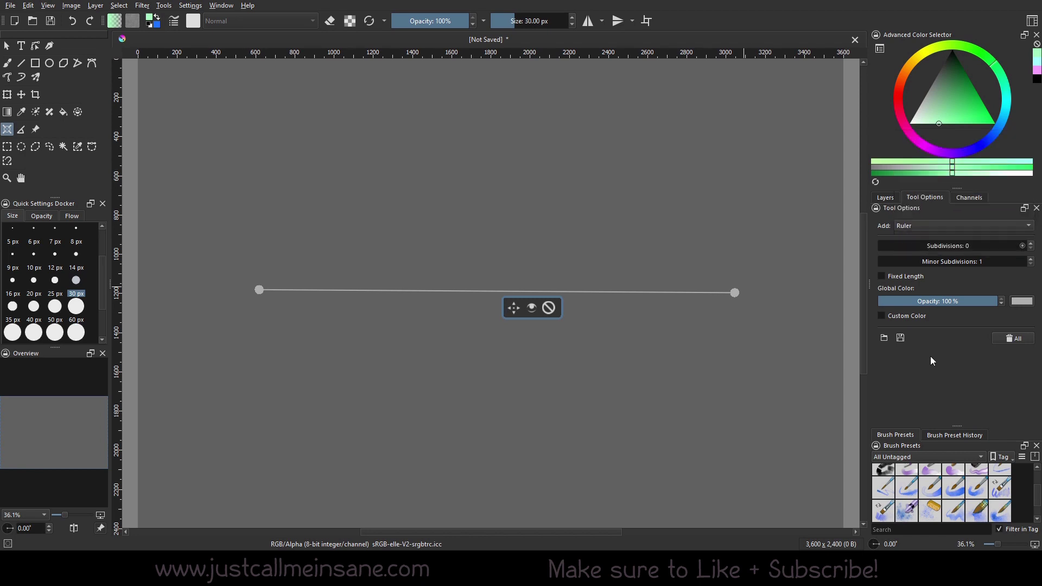
drag(734, 294, 735, 285)
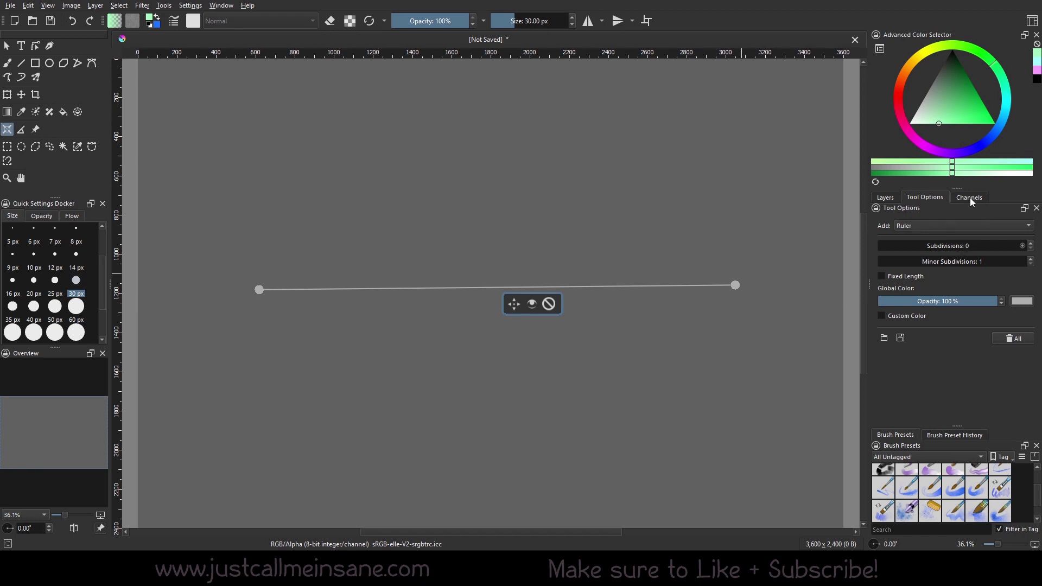
drag(902, 245, 989, 261)
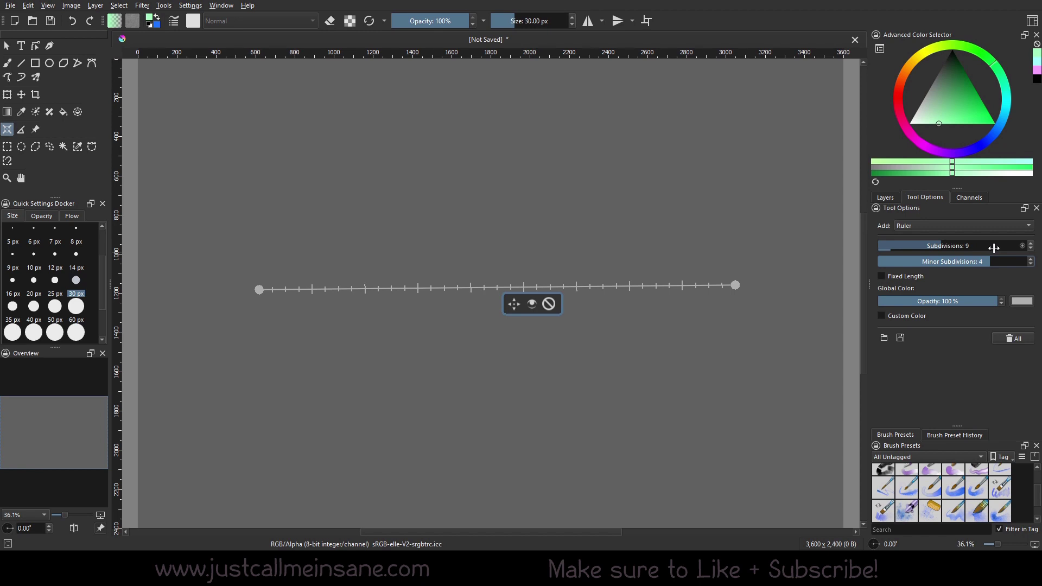
Switch the canvas rulers to inches and move the assistant's ends to 0 and about 6 inches
right_click(517, 55)
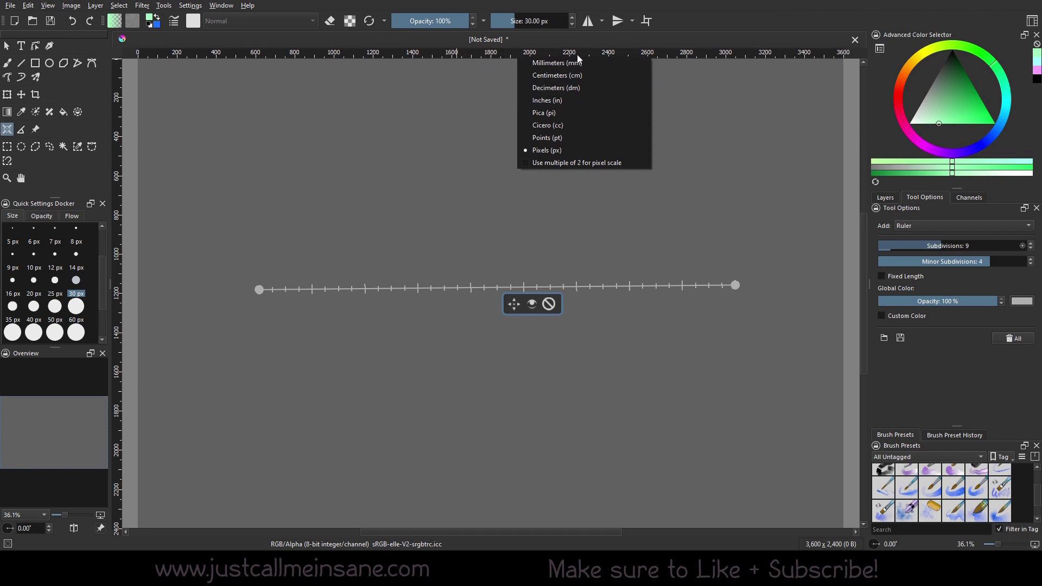
click(561, 101)
drag(259, 289, 138, 282)
drag(735, 285, 502, 286)
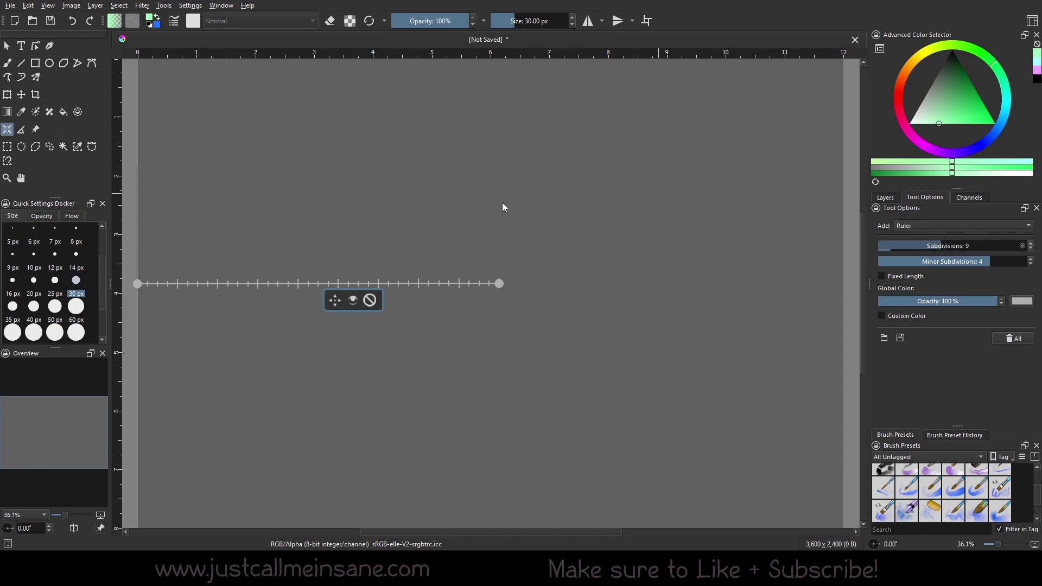
Set the ruler assistant to 6 subdivisions and 1 minor subdivision, and stretch its right end to the 12-inch canvas edge
drag(955, 262, 880, 264)
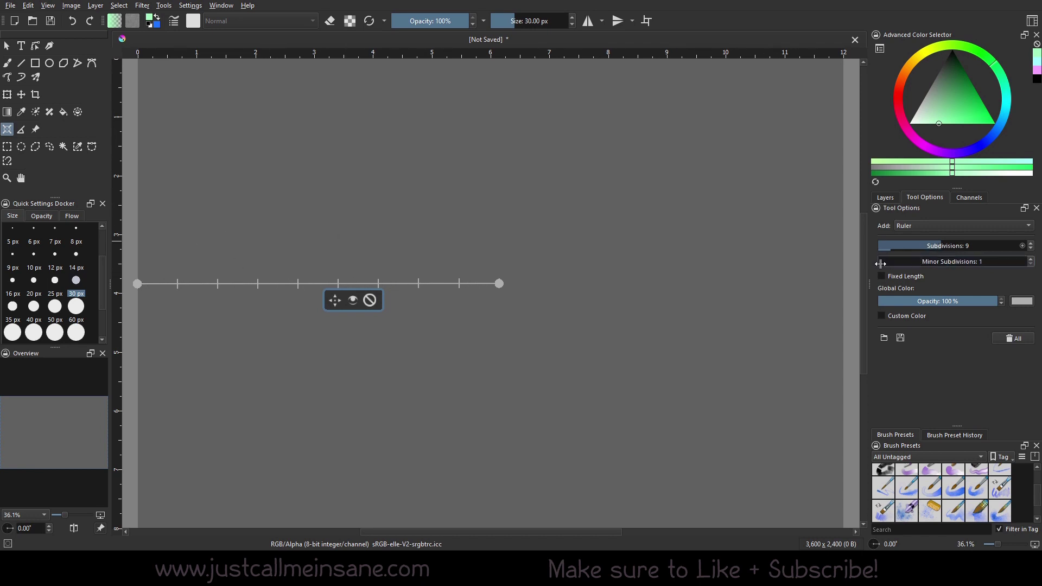
drag(942, 246, 912, 249)
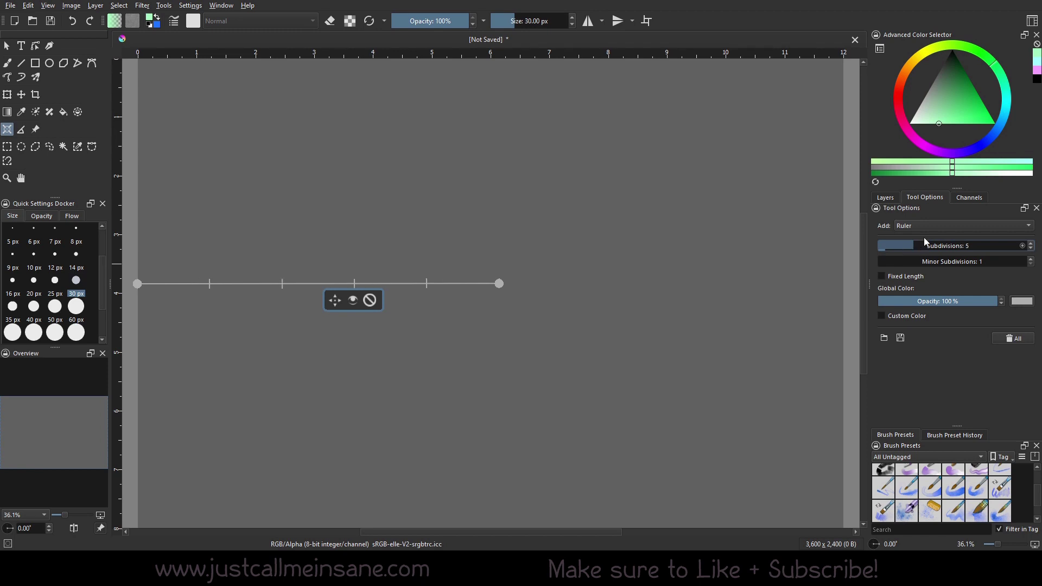
click(1030, 243)
drag(499, 283, 843, 279)
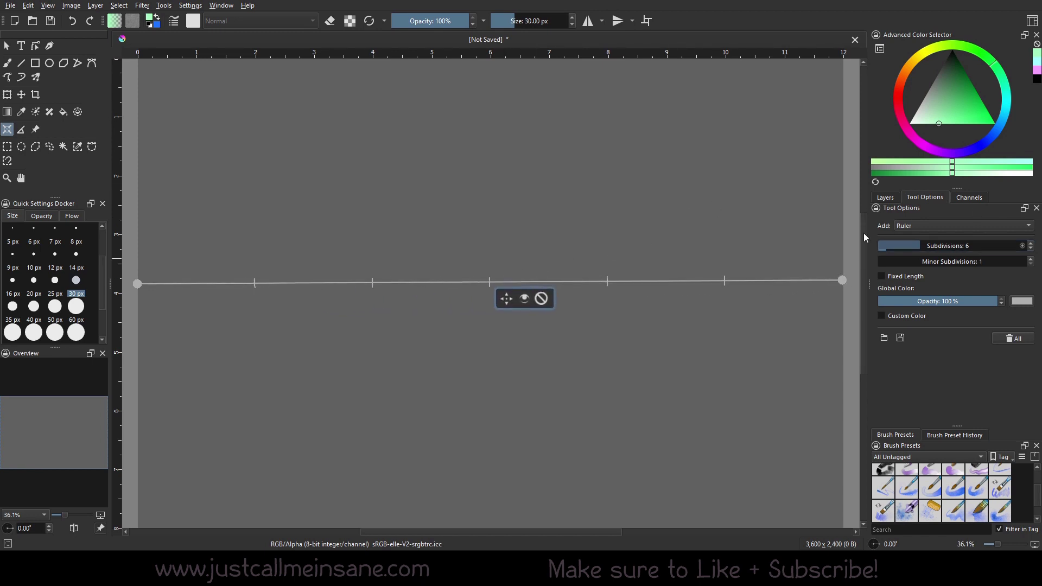
Set the ruler assistant to 11 subdivisions with 5 minor subdivisions
click(1030, 243)
click(1031, 243)
click(1030, 244)
click(1030, 243)
click(1031, 243)
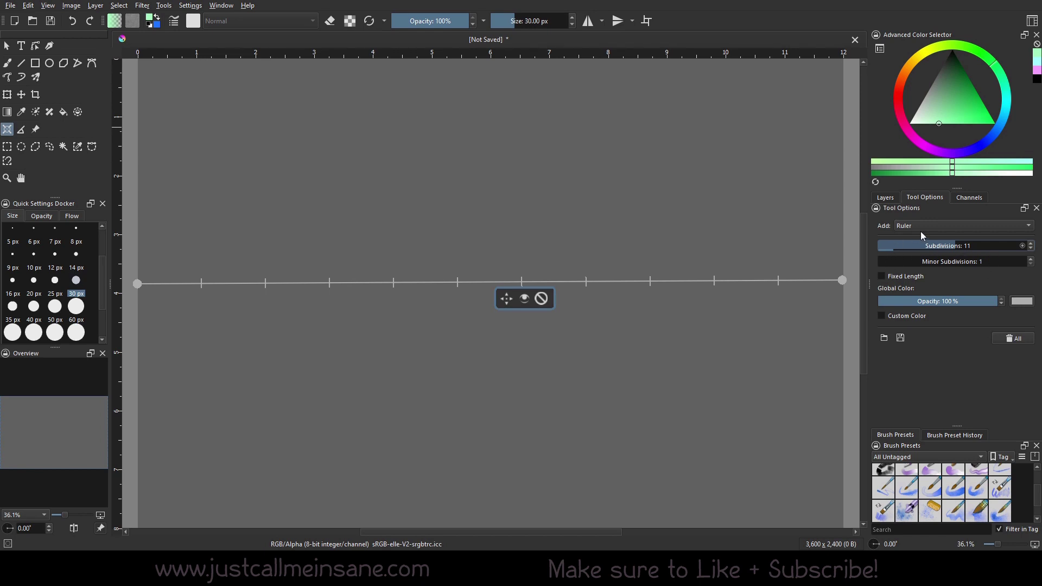
drag(912, 262, 1016, 259)
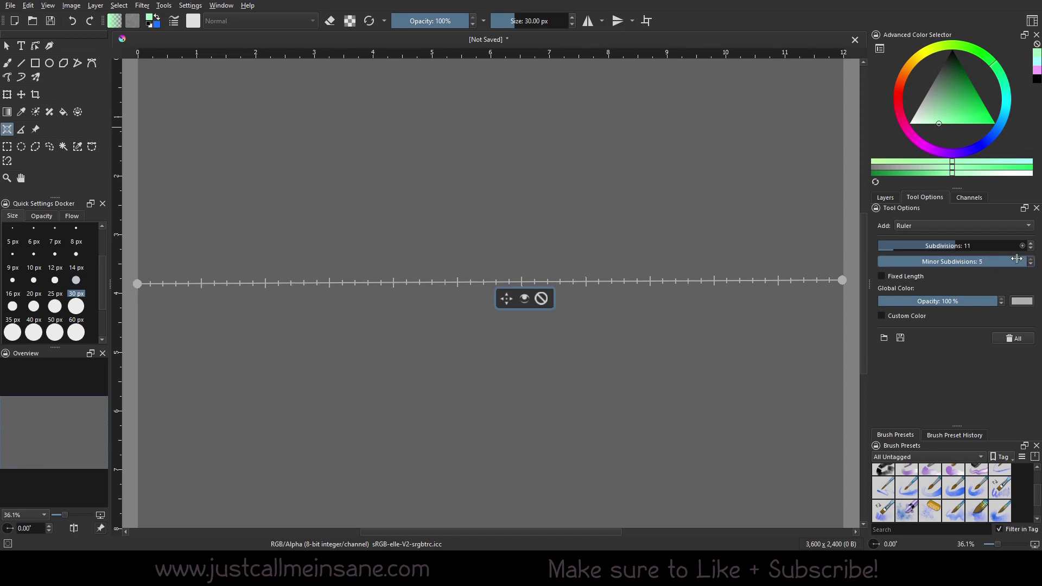
Enable Snap to Assistants for the Freehand Brush and paint a test line along the whole ruler
click(8, 63)
click(917, 241)
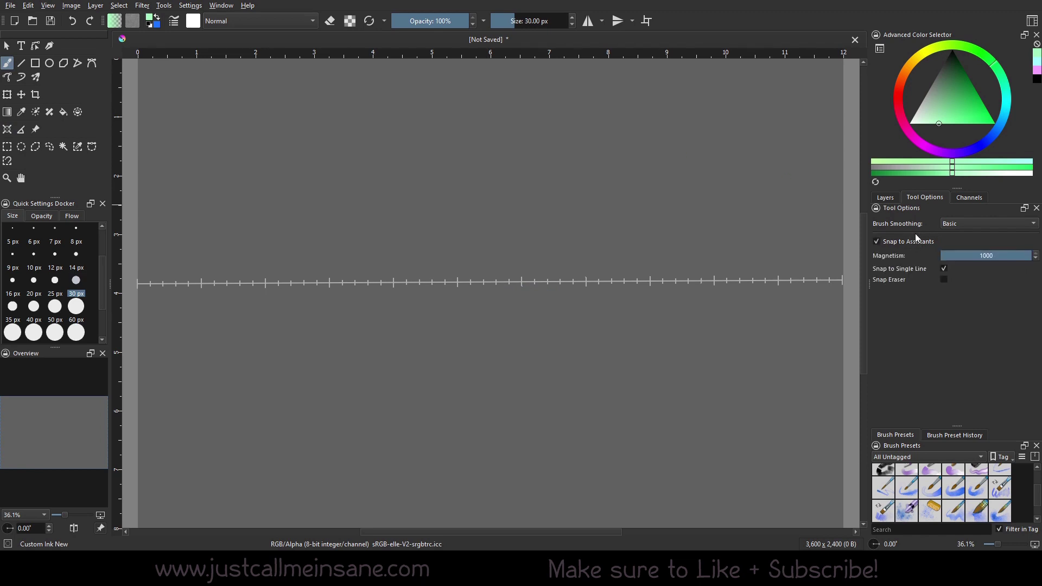
mouse_move(365, 282)
mouse_down()
mouse_move(841, 280)
mouse_move(138, 283)
mouse_up()
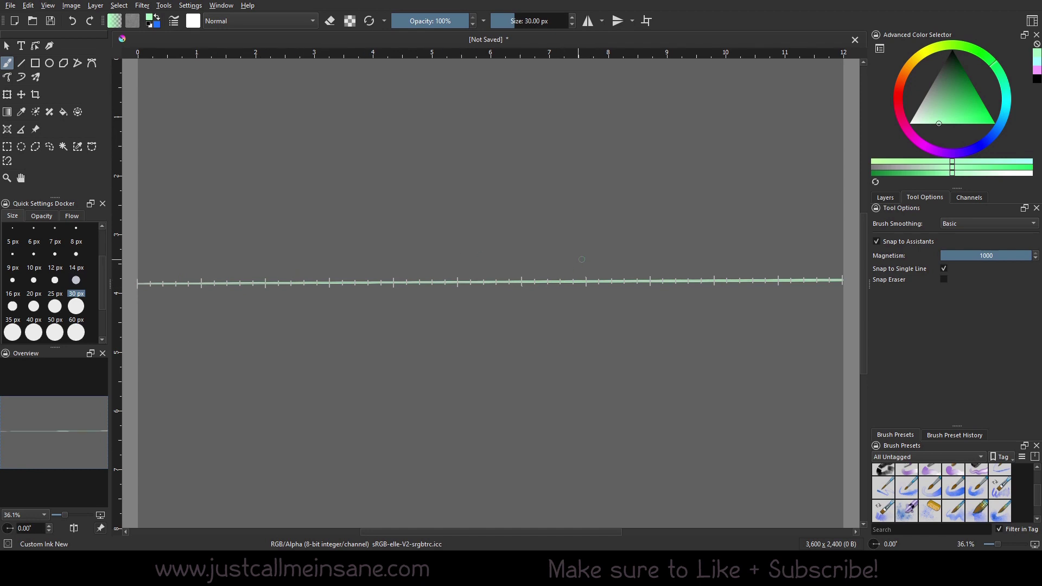
Clear the test strokes, switch to the Custom Ink brush preset and set the brush size to 30 px
right_click(470, 348)
click(397, 272)
mouse_move(721, 291)
mouse_down()
mouse_move(744, 295)
mouse_move(159, 293)
mouse_up()
right_click(154, 301)
click(328, 299)
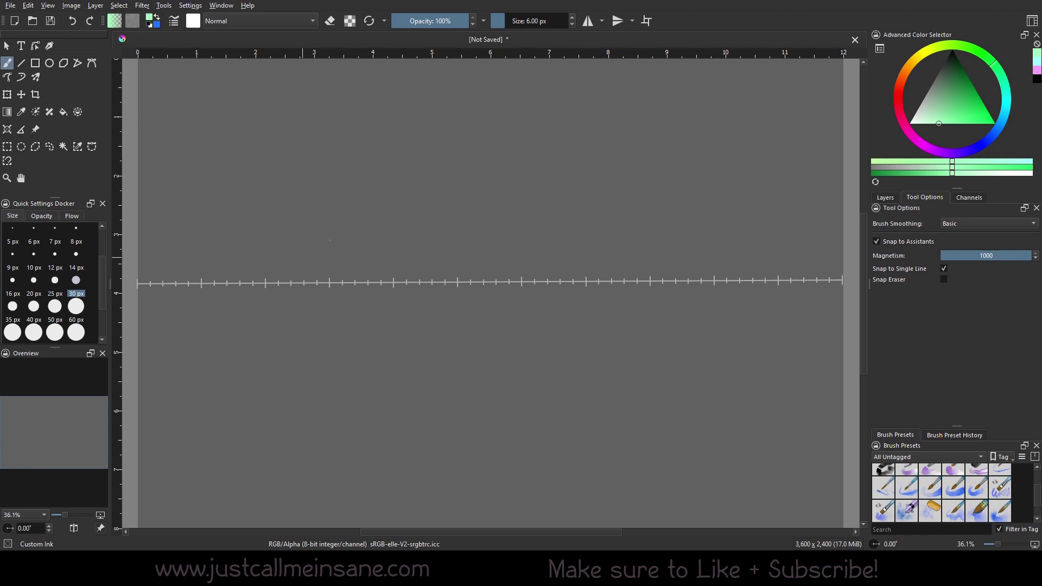
right_click(300, 275)
click(79, 245)
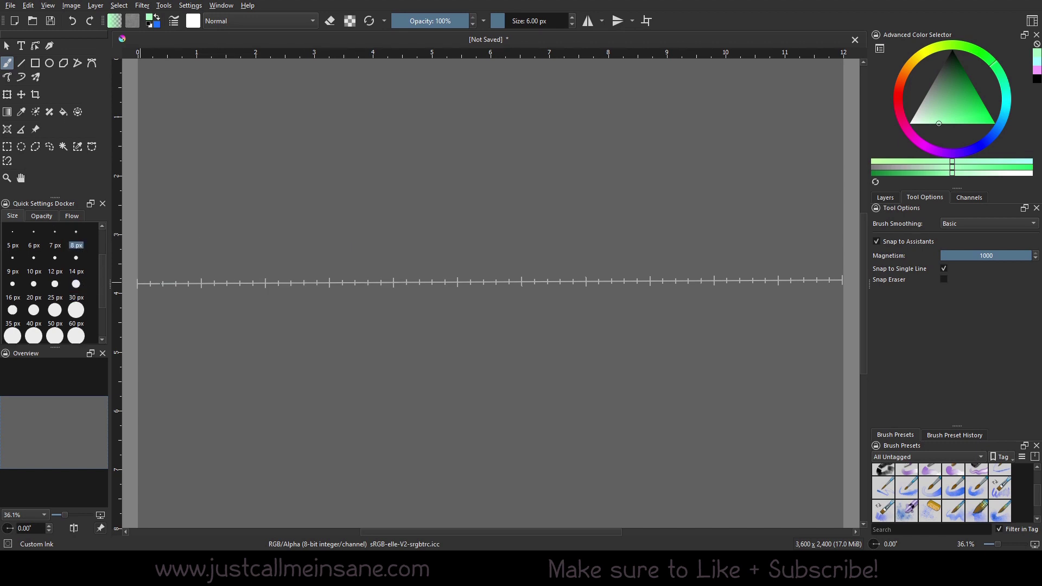
click(76, 297)
Paint a row of green dashes along the ruler, each starting at a major mark and covering three minor divisions
drag(138, 284, 164, 283)
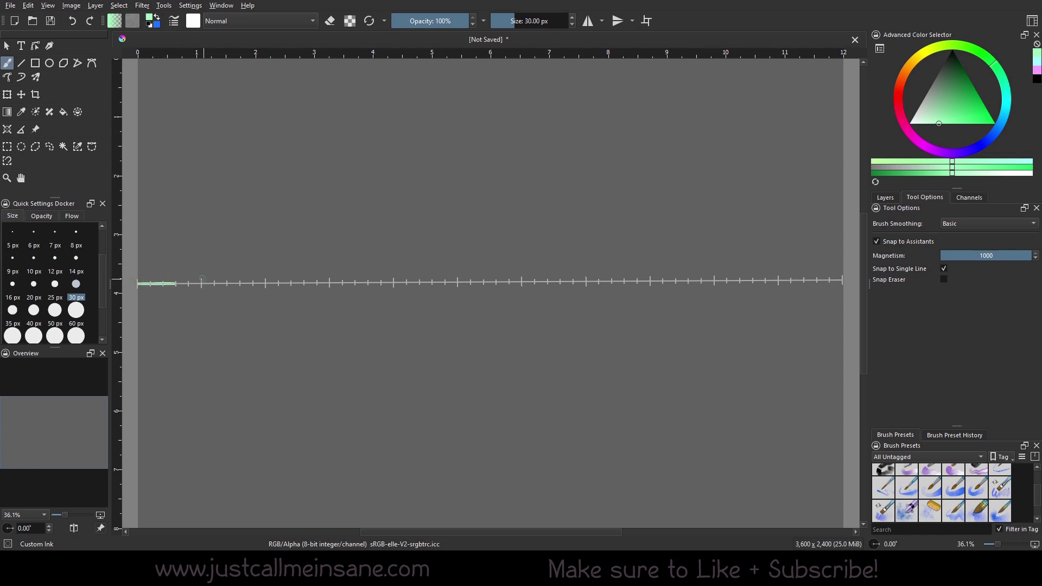
drag(202, 283, 225, 284)
mouse_move(268, 283)
mouse_down()
mouse_move(304, 282)
mouse_move(275, 283)
mouse_up()
key(ctrl+z)
mouse_move(266, 282)
mouse_down()
mouse_move(365, 282)
mouse_move(332, 282)
mouse_up()
mouse_move(395, 282)
mouse_down()
mouse_move(431, 282)
mouse_move(396, 282)
mouse_up()
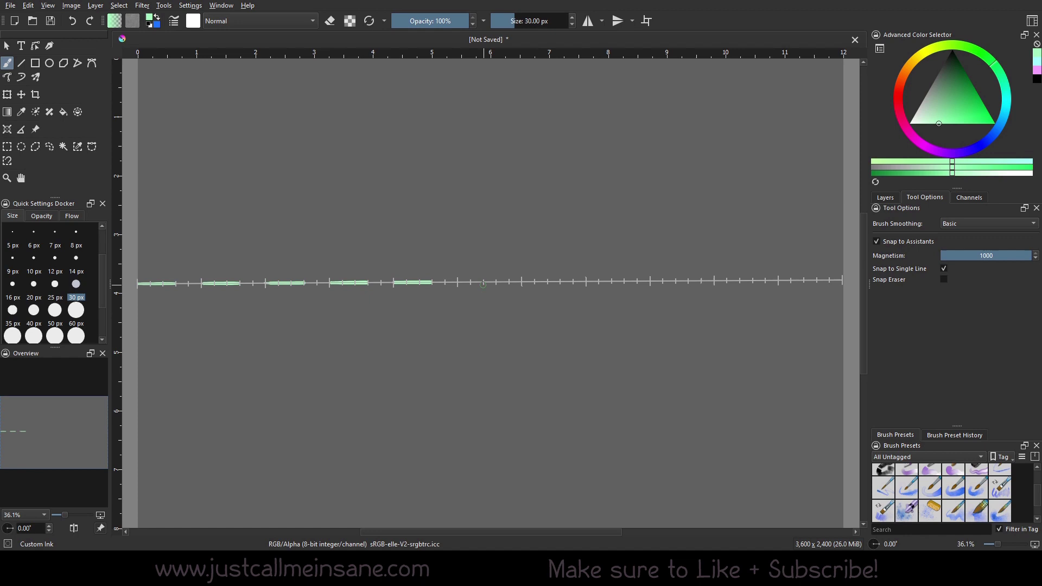
drag(460, 282, 496, 282)
mouse_move(119, 268)
mouse_down()
mouse_move(430, 271)
mouse_move(495, 291)
mouse_move(128, 367)
mouse_move(117, 341)
mouse_move(252, 364)
mouse_move(117, 368)
mouse_up()
drag(522, 281, 813, 280)
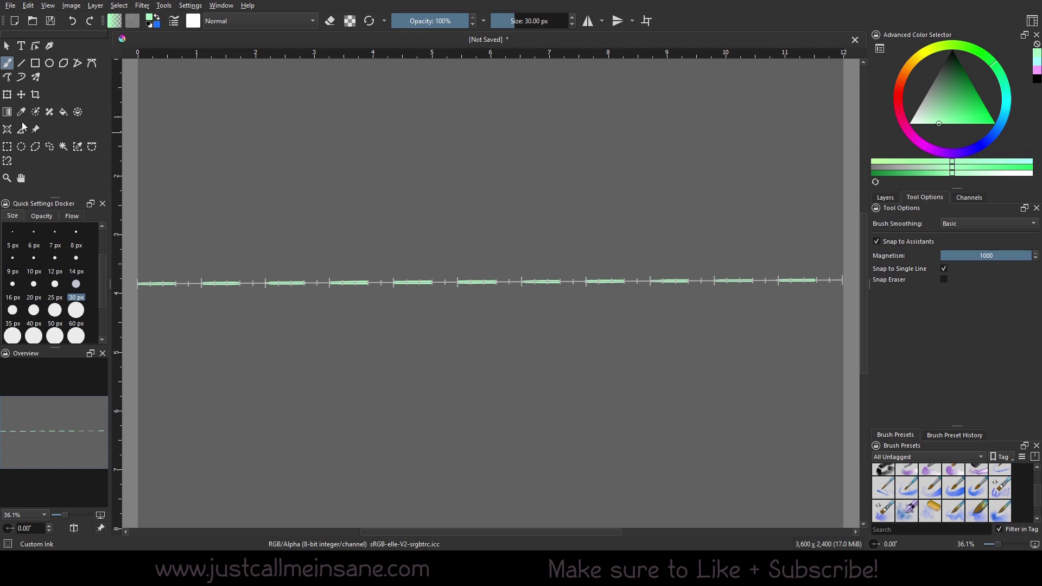
Move the ruler assistant just below the green dashes and change the brush colour to light red
click(7, 129)
drag(506, 299, 506, 335)
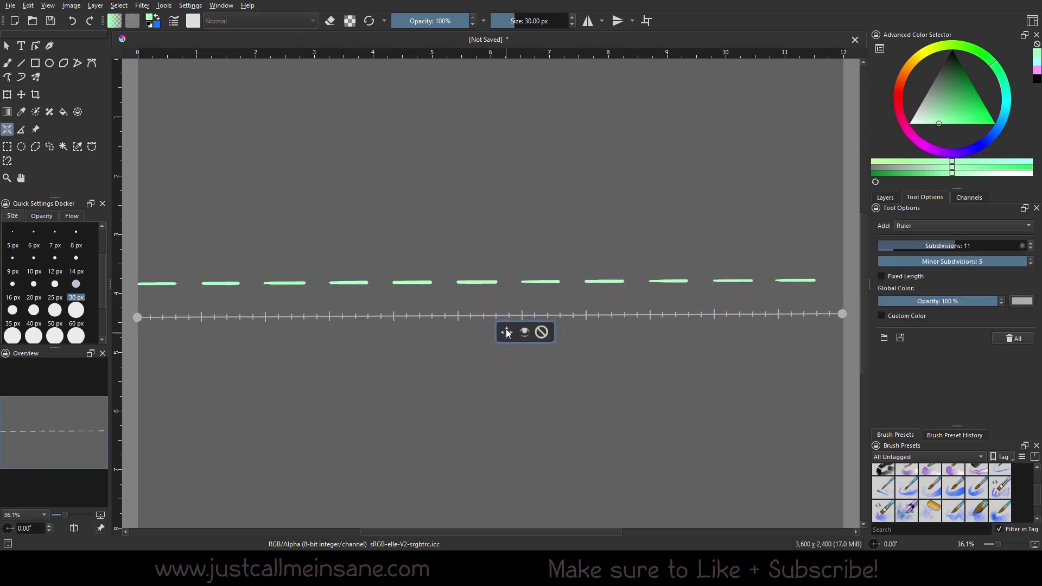
click(7, 62)
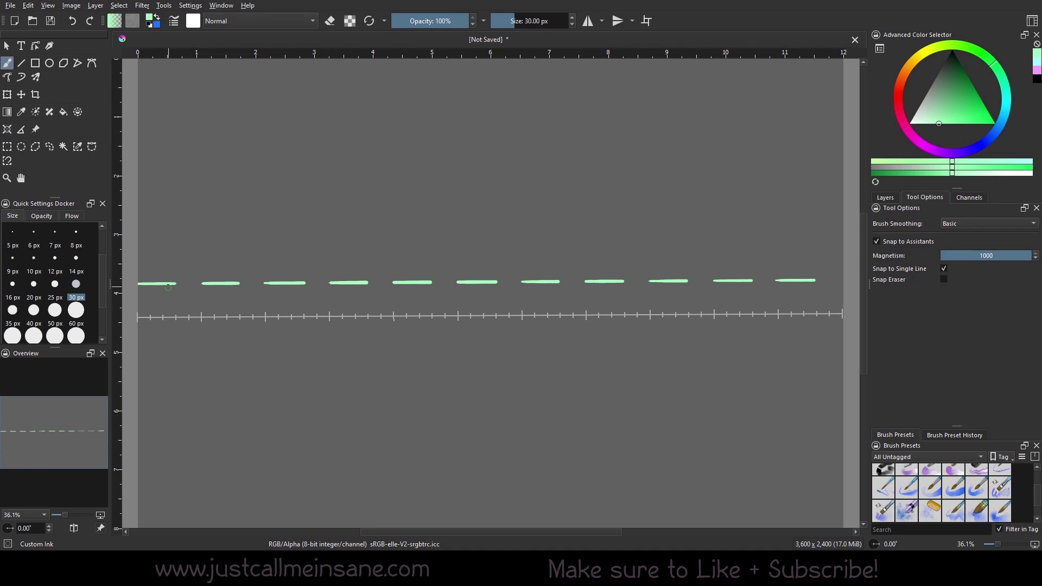
click(898, 93)
Paint a row of light red dashes along the ruler, each covering the last two minor divisions before a major mark
drag(179, 318, 199, 317)
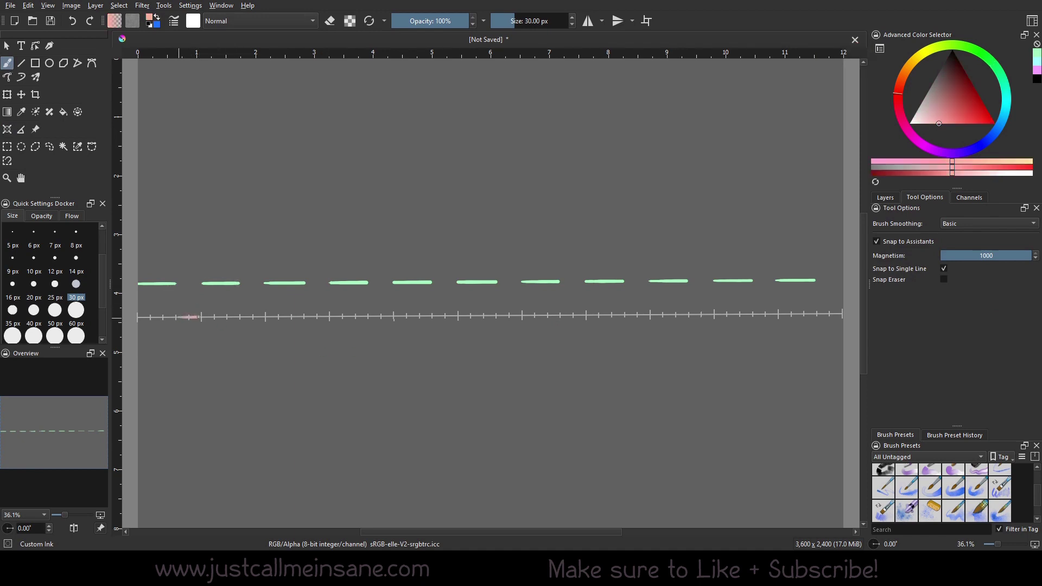
mouse_move(265, 317)
mouse_down()
mouse_move(242, 317)
mouse_move(521, 316)
mouse_up()
key(ctrl+z)
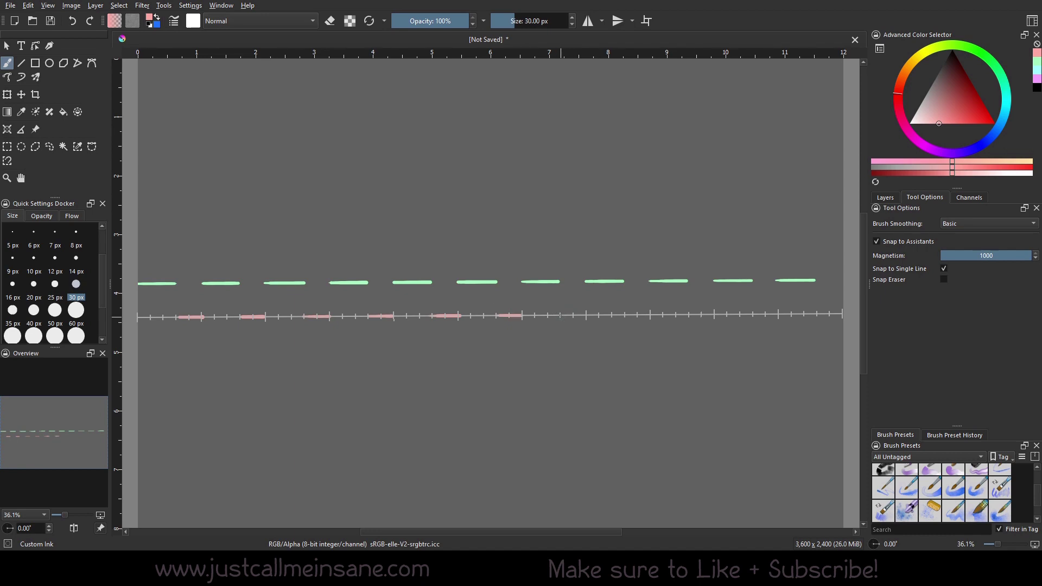
drag(560, 315, 650, 314)
drag(689, 315, 842, 313)
Move the ruler assistant below the red dashes and fix its length at 12 inches
key(shift+a)
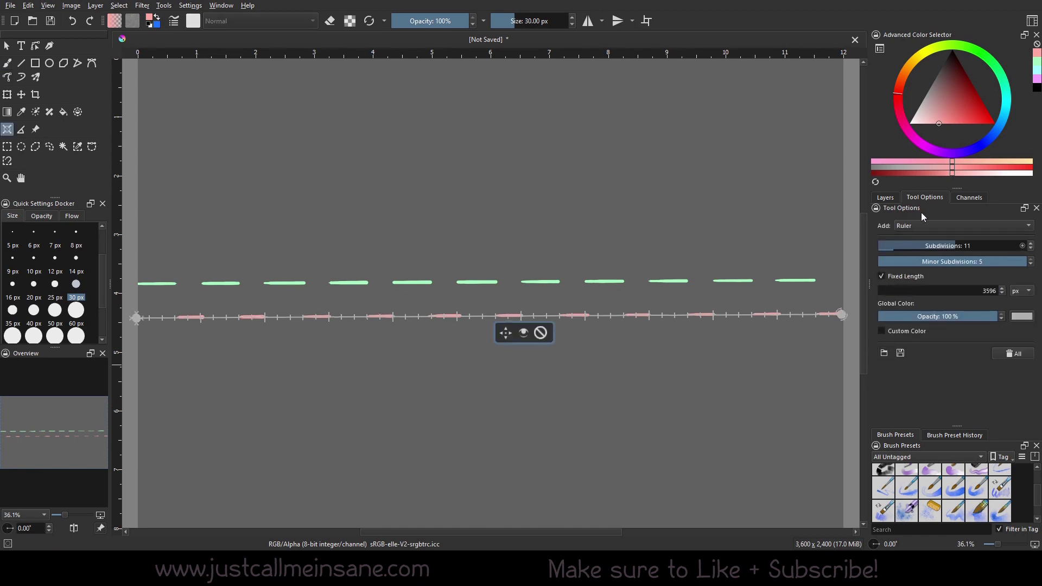
drag(505, 337, 507, 376)
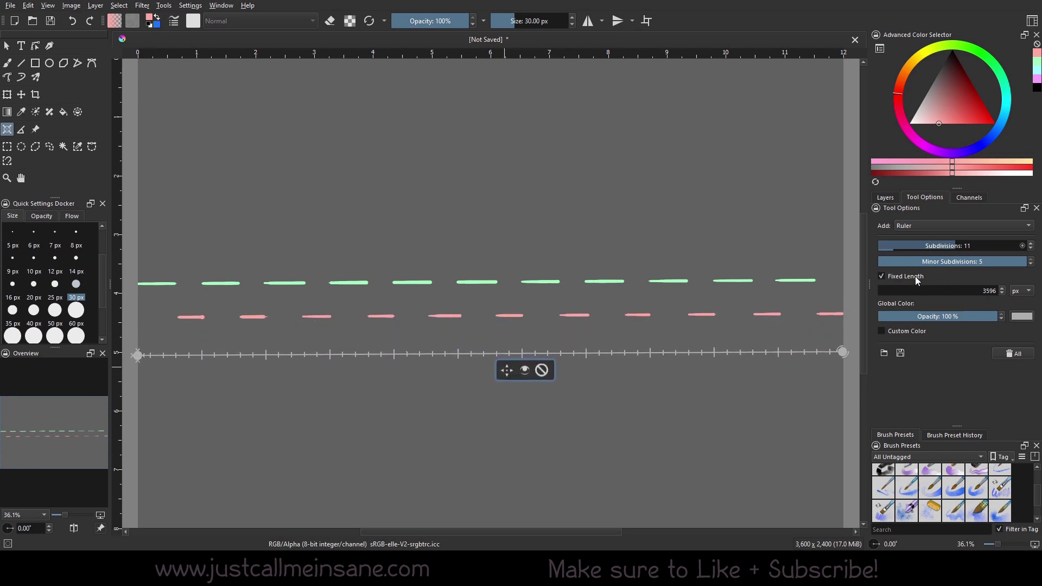
click(1018, 292)
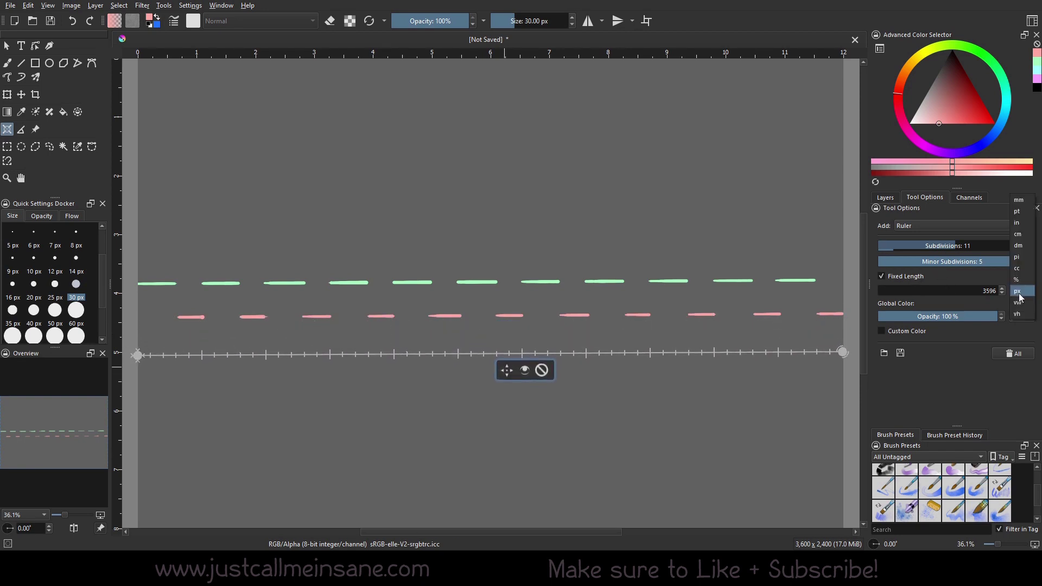
click(1028, 227)
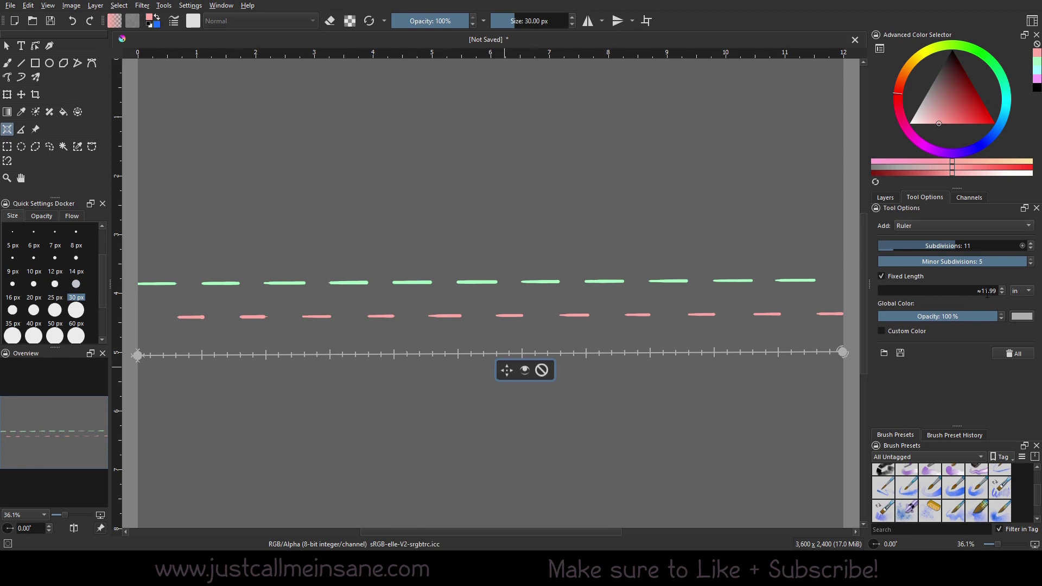
double_click(966, 293)
text(12)
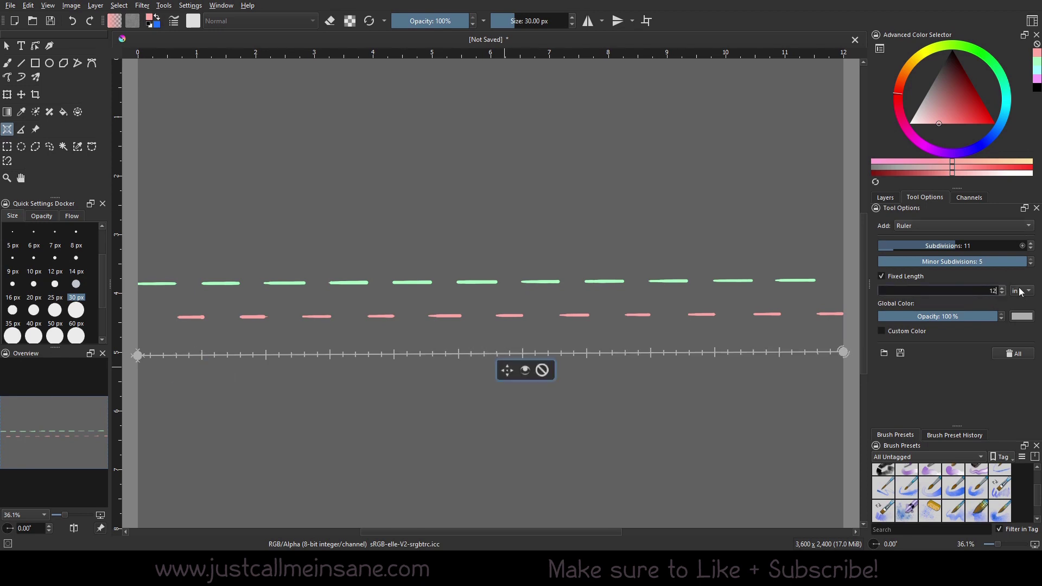
key(Return)
Try shifting the fixed-length ruler by its left end, and nudge the whole ruler slightly to the right
click(201, 360)
drag(138, 359, 134, 354)
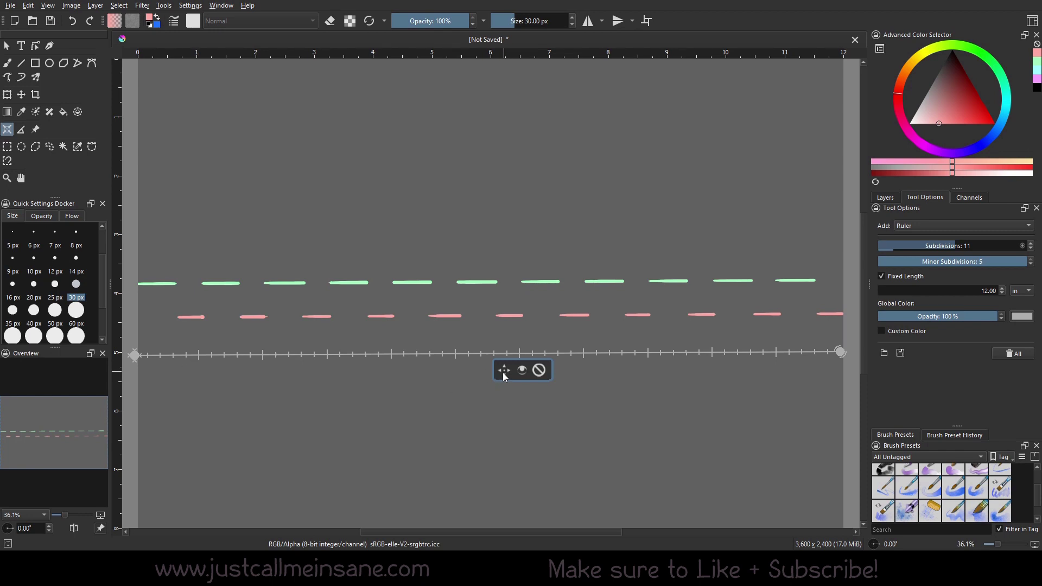
drag(504, 371, 512, 372)
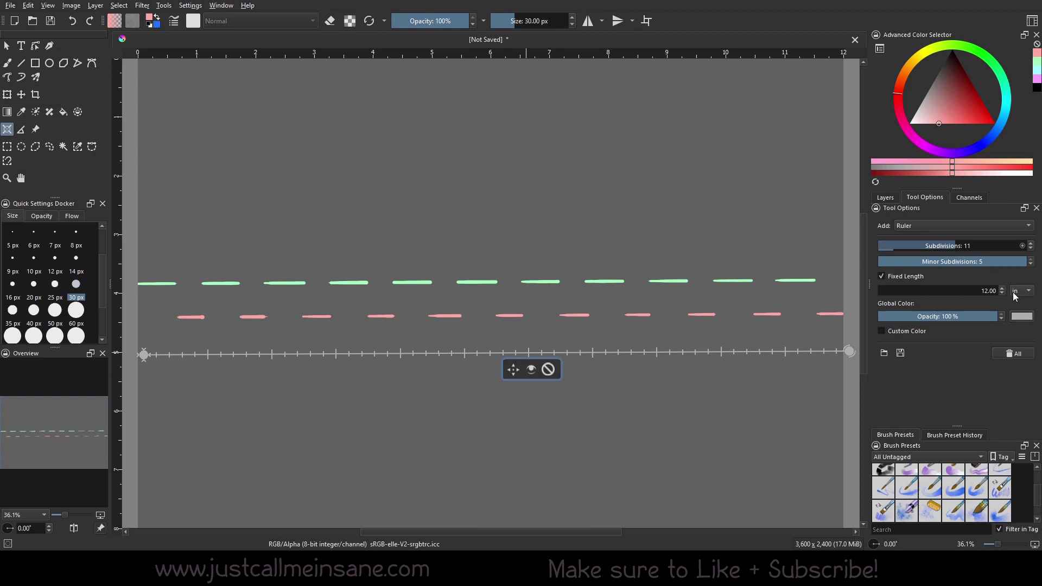
Set the ruler's subdivisions to 0 and realign its ends with the canvas edges
scroll(994, 245, down, 11)
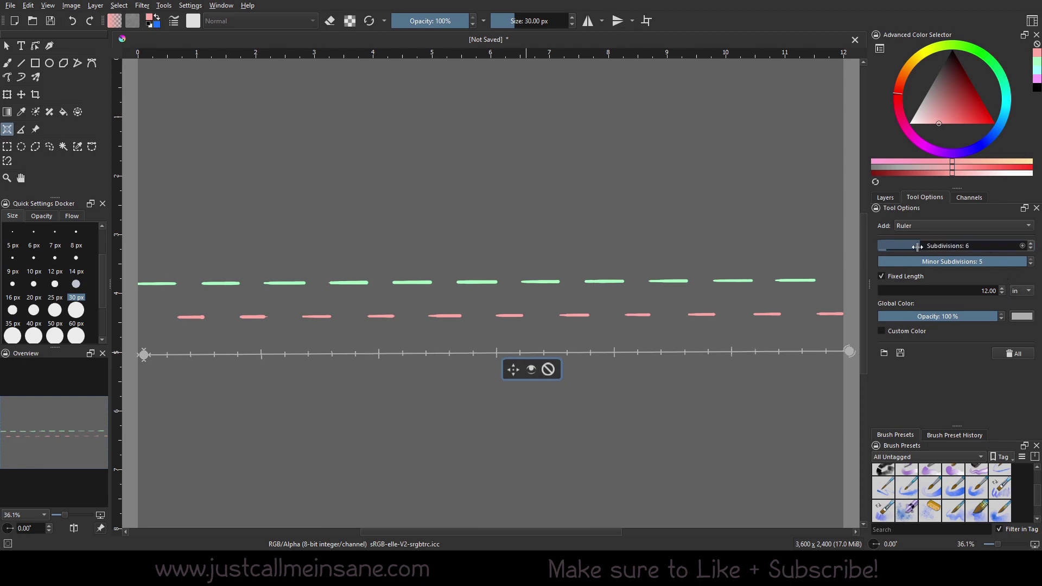
scroll(971, 249, up, 9)
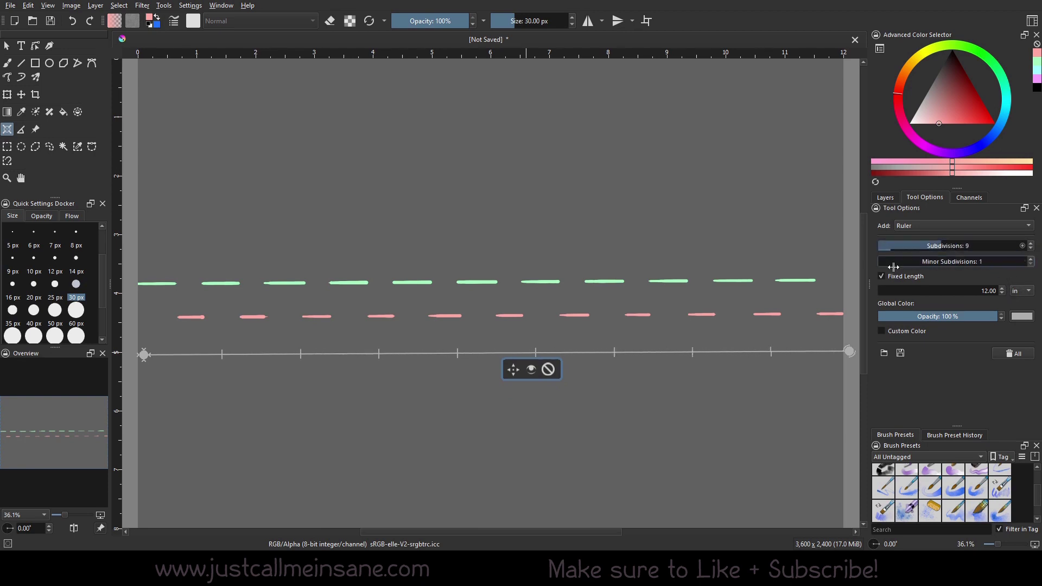
scroll(955, 262, down, 11)
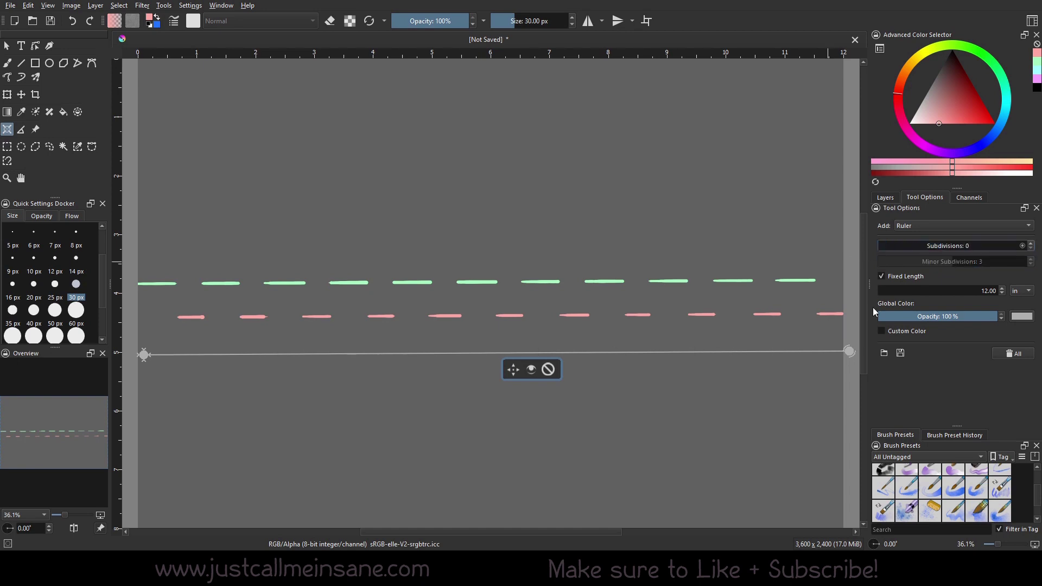
drag(849, 351, 675, 350)
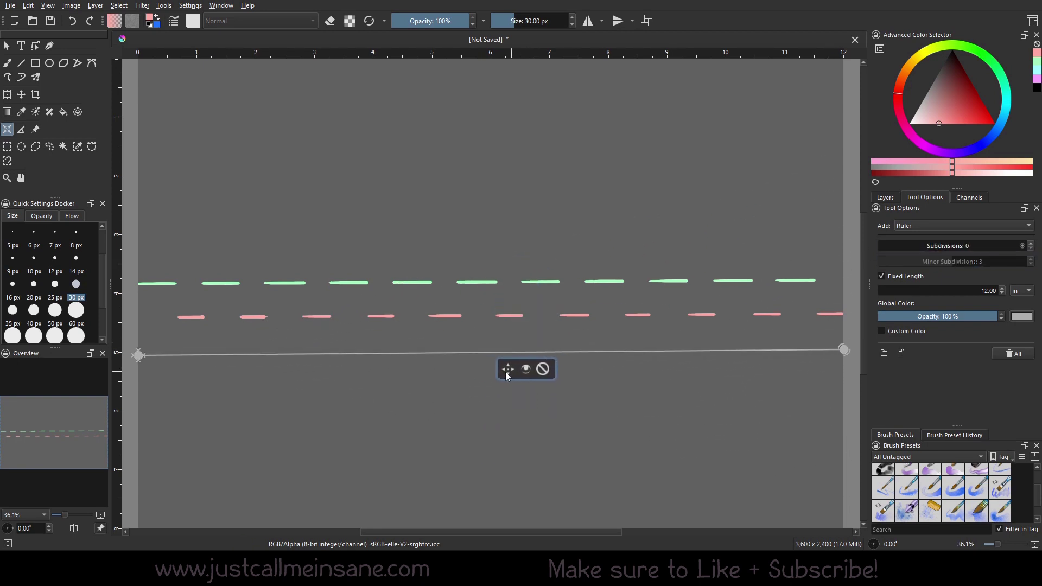
Shift the fixed-length ruler slightly upward below the red dashes and swing both of its ends to new positions near the canvas edges
drag(505, 372, 500, 367)
drag(843, 346, 846, 349)
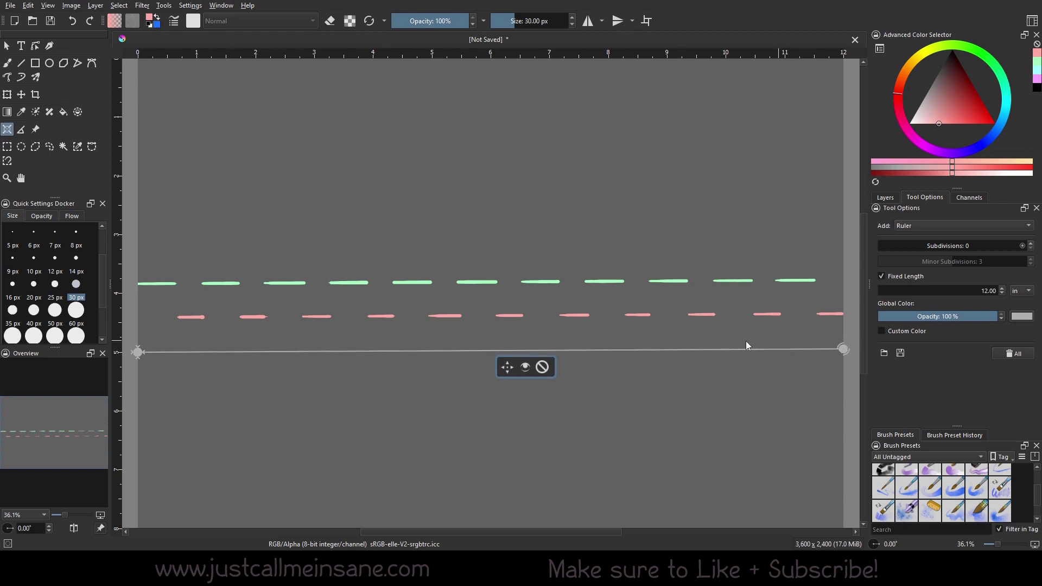
mouse_move(139, 353)
mouse_down()
mouse_move(200, 365)
mouse_move(170, 302)
mouse_move(126, 364)
mouse_up()
drag(835, 374, 801, 405)
mouse_move(125, 364)
mouse_down()
mouse_move(149, 362)
mouse_move(139, 364)
mouse_up()
drag(846, 416, 877, 324)
Review the unit choices for the fixed length and lower the ruler's right end to bring it roughly level
click(1023, 291)
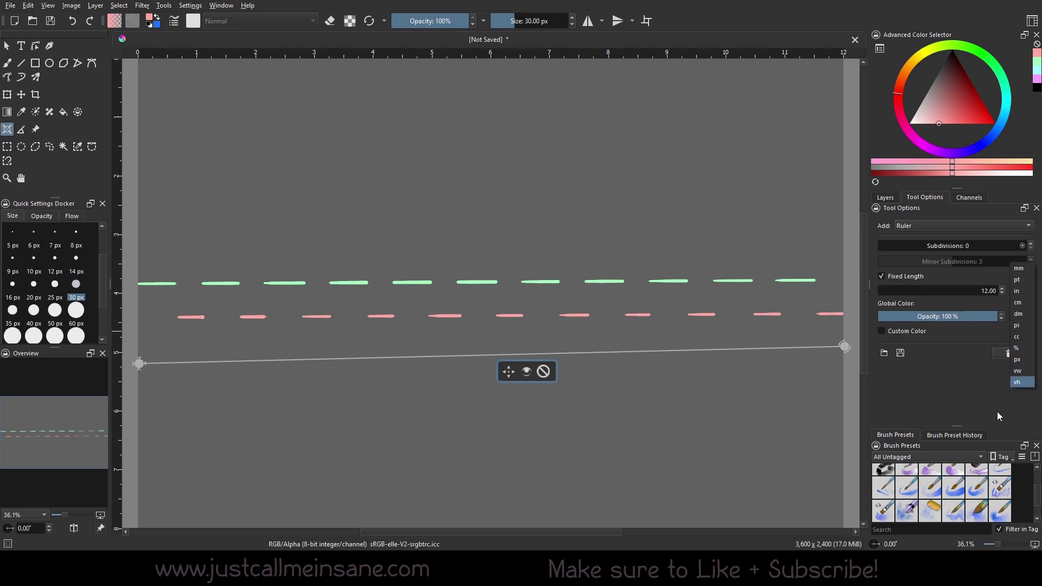
click(947, 383)
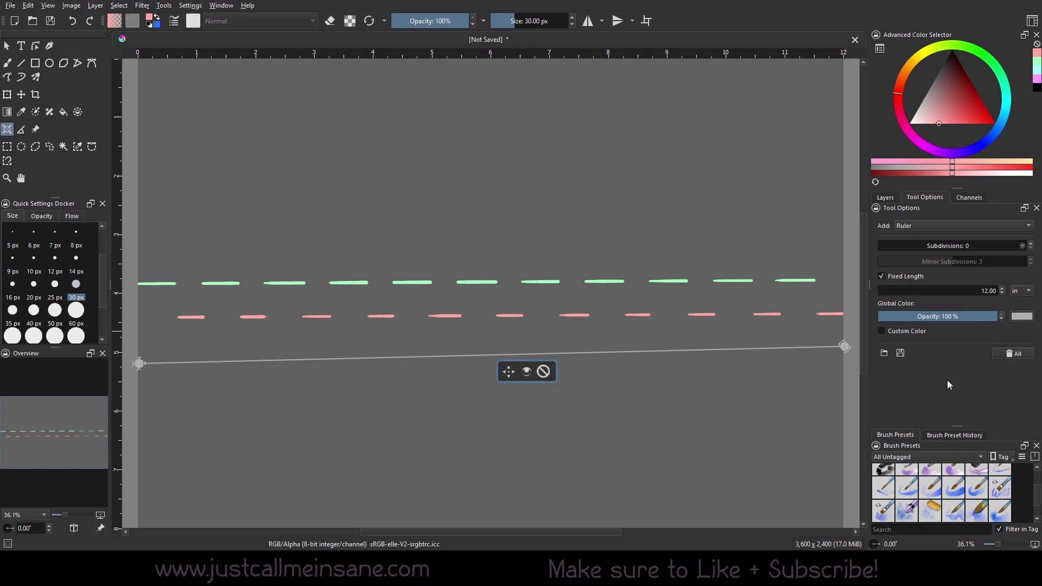
mouse_move(844, 346)
mouse_down()
mouse_move(807, 415)
mouse_move(830, 360)
mouse_move(834, 372)
mouse_move(840, 365)
mouse_up()
click(933, 226)
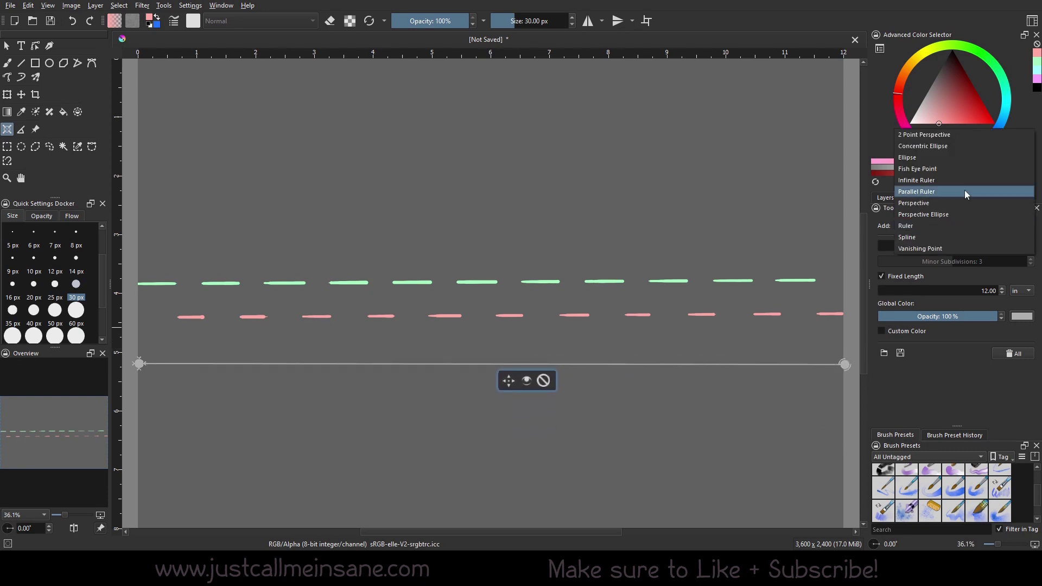
click(853, 382)
scroll(864, 362, down, 1)
scroll(864, 367, up, 1)
drag(852, 373, 782, 408)
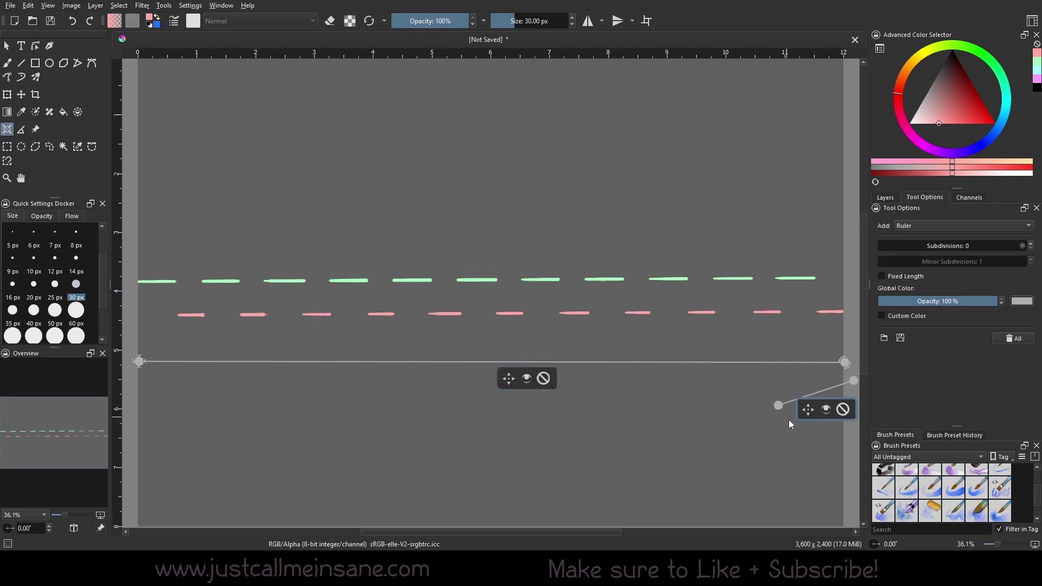
click(842, 409)
Fine-tune the long ruler's right end so the ruler lies horizontal across the canvas
click(844, 364)
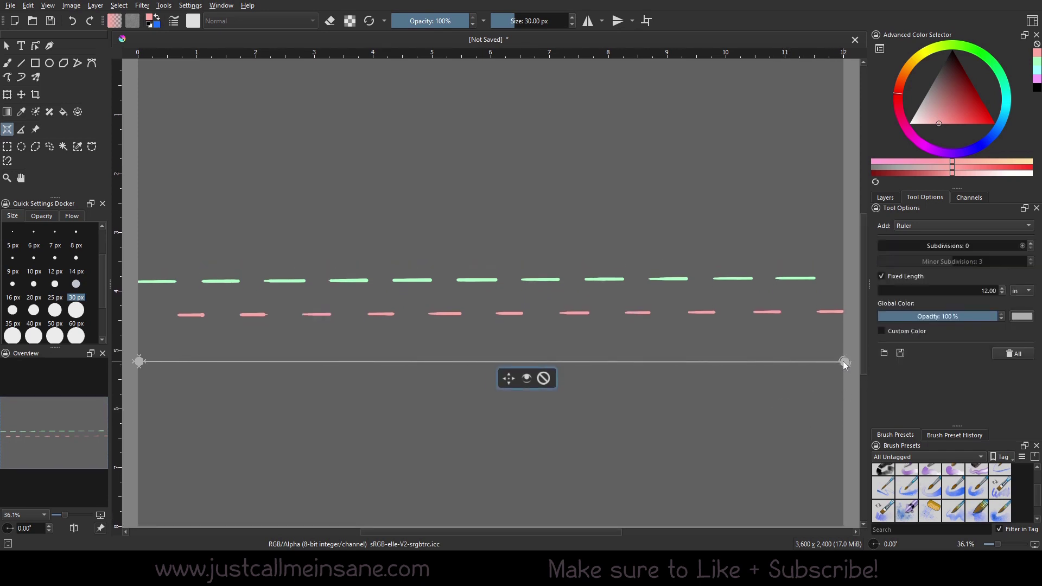
drag(844, 363, 843, 361)
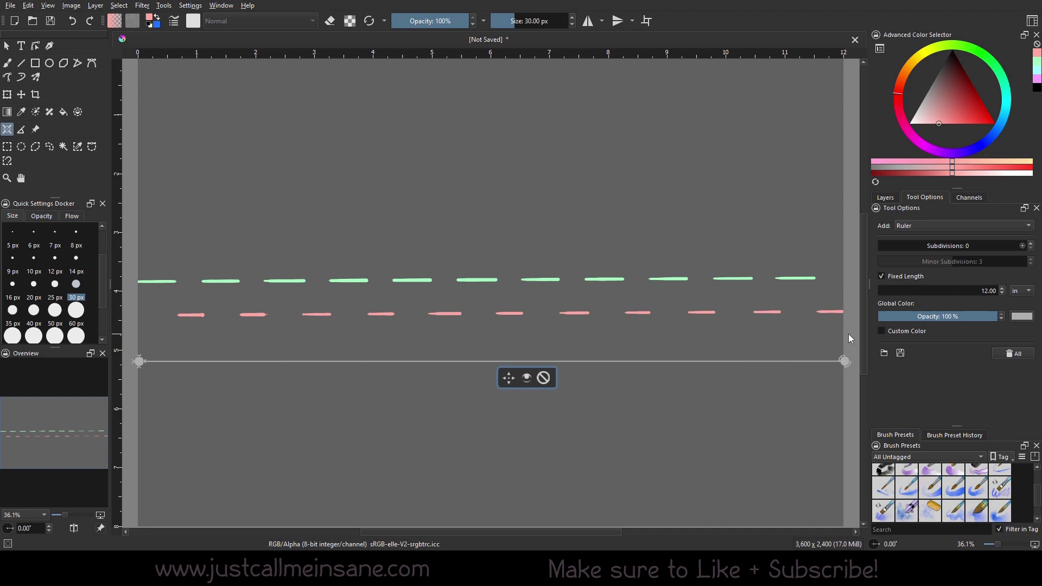
Test-paint a light red line along the full length of the ruler with the brush and undo it
key(b)
mouse_move(659, 335)
mouse_down()
mouse_move(510, 335)
mouse_move(755, 335)
mouse_up()
mouse_move(498, 335)
mouse_down()
mouse_move(293, 336)
mouse_move(844, 335)
mouse_move(446, 336)
mouse_up()
drag(176, 361, 129, 387)
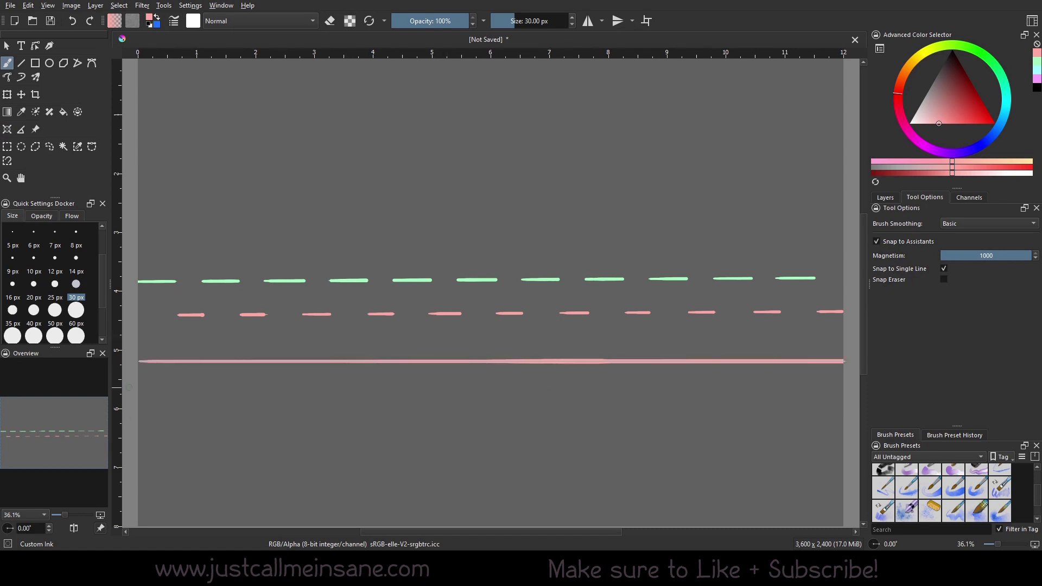
key(ctrl+z)
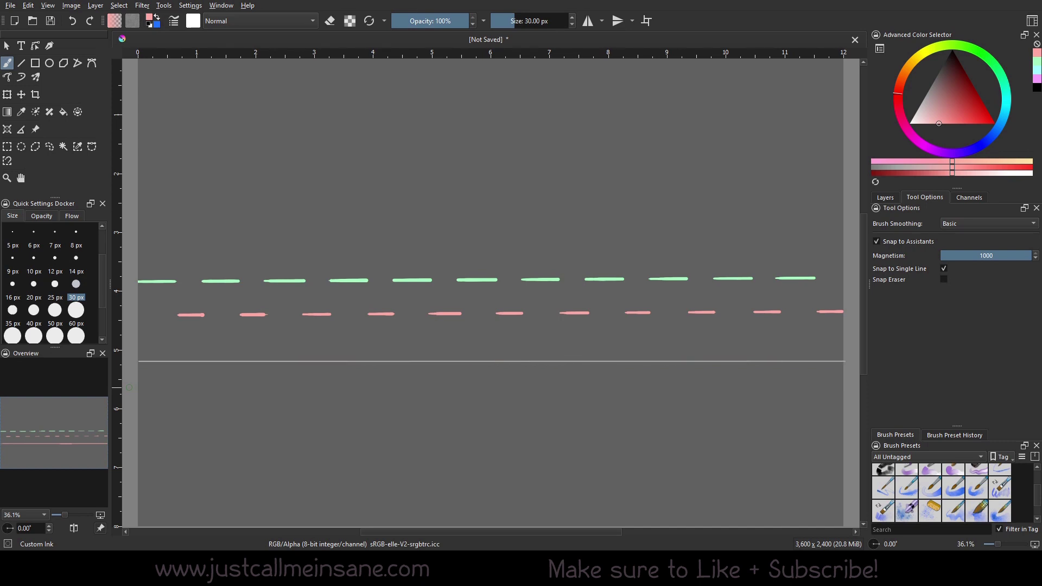
Reposition the 12-inch ruler's ends so it runs diagonally from the canvas's lower left to its upper right
click(7, 130)
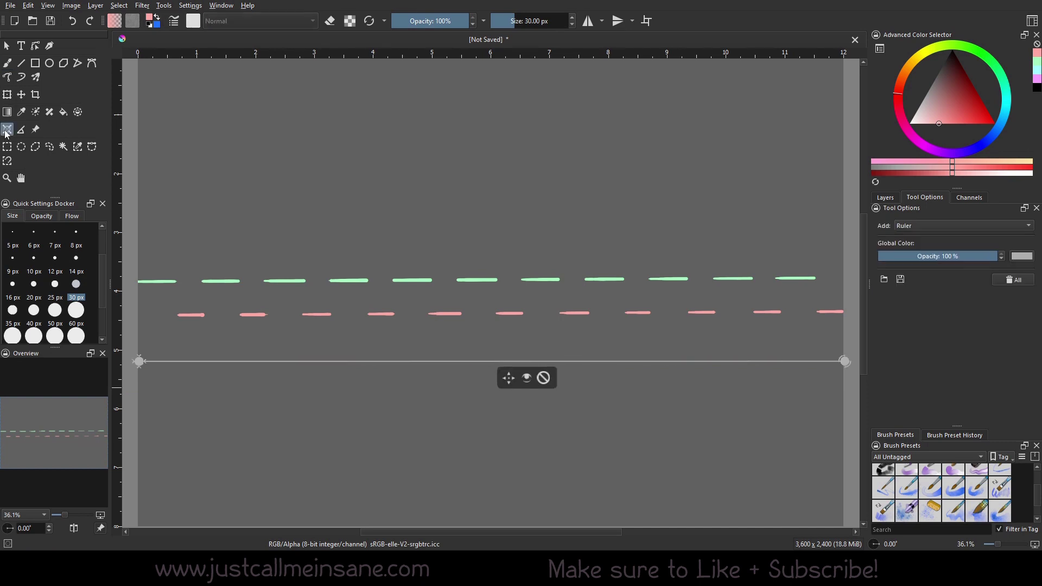
drag(844, 361, 434, 119)
drag(136, 367, 231, 497)
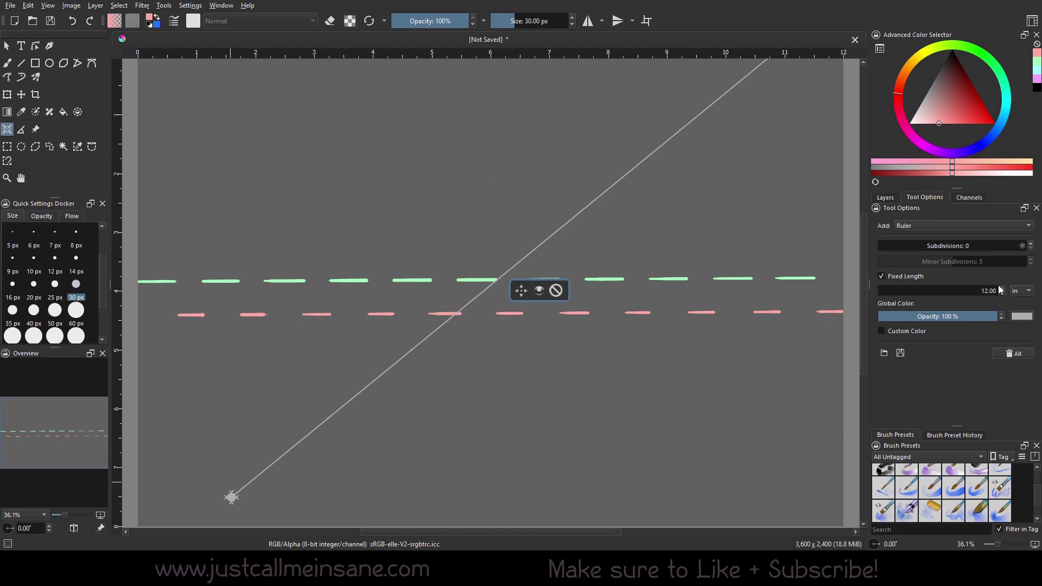
drag(64, 514, 61, 514)
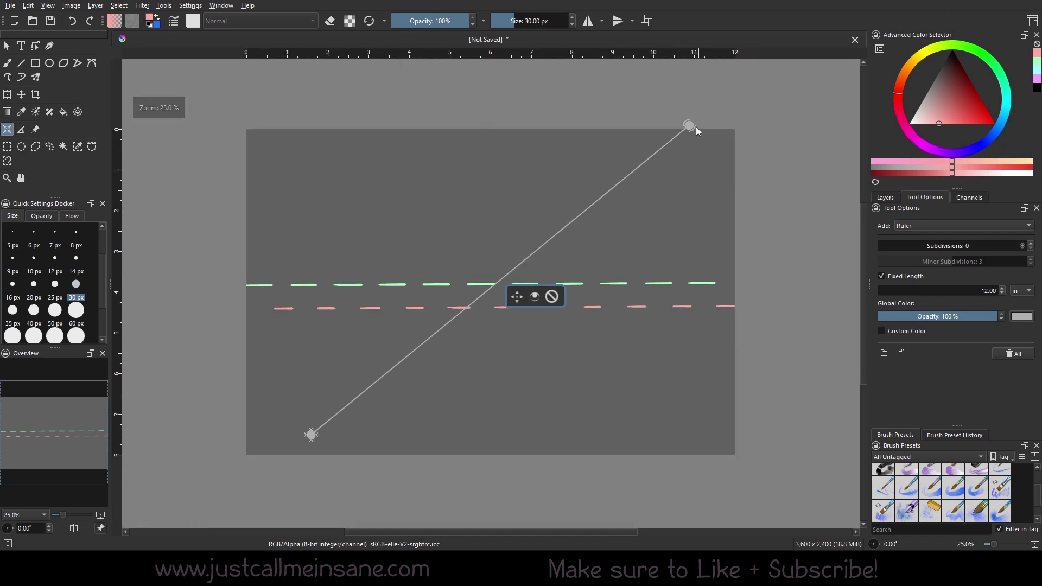
Unlock the ruler's length, stand it vertically at about 5.76 inches in the canvas's left part, and turn Fixed Length back on
click(882, 277)
drag(687, 127, 313, 196)
click(905, 276)
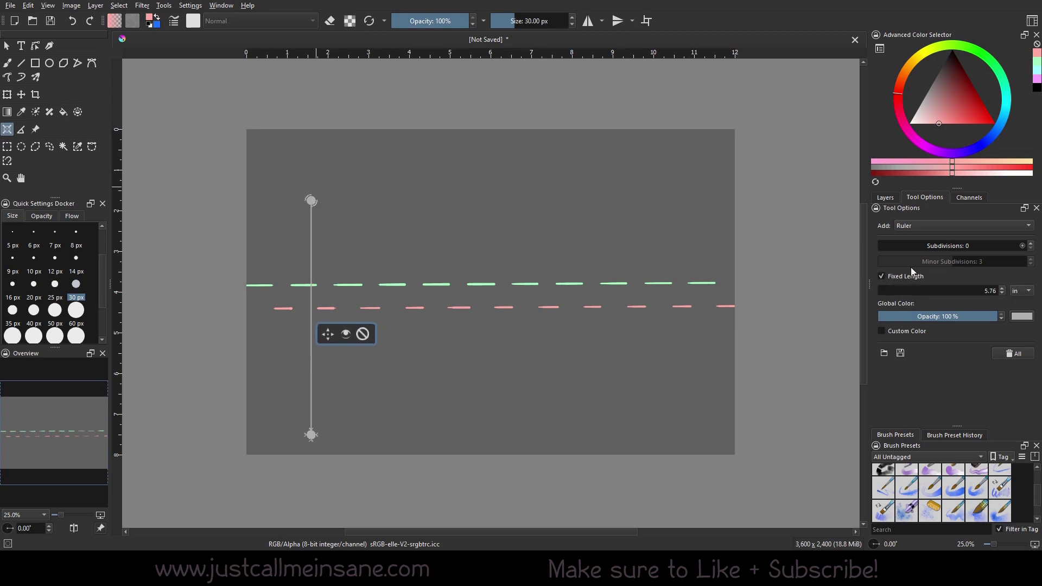
Move the vertical ruler slightly up and to the right, and set its fixed length to 6 inches
click(1018, 291)
click(1025, 292)
drag(328, 333, 351, 311)
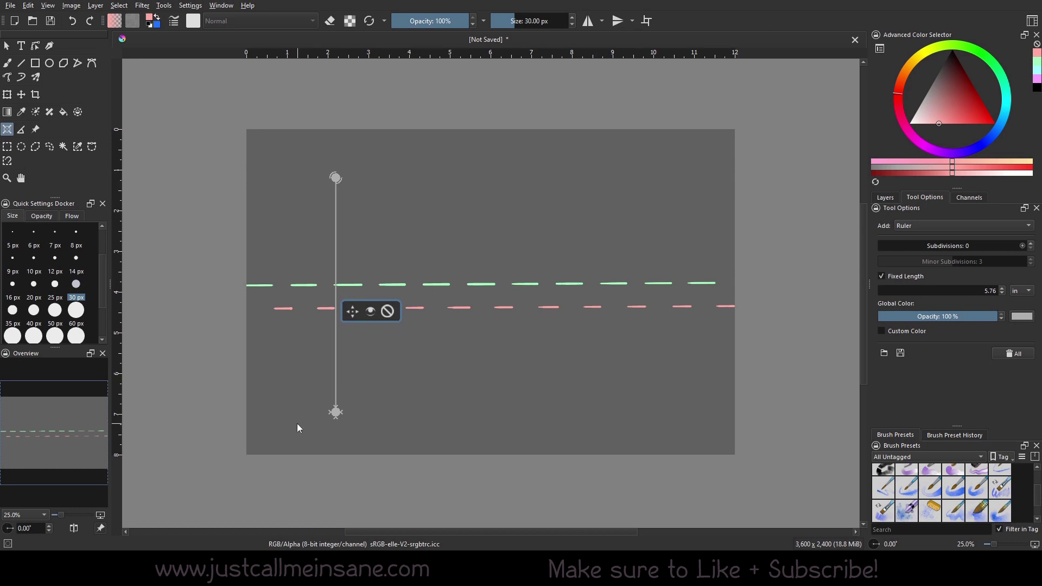
double_click(991, 291)
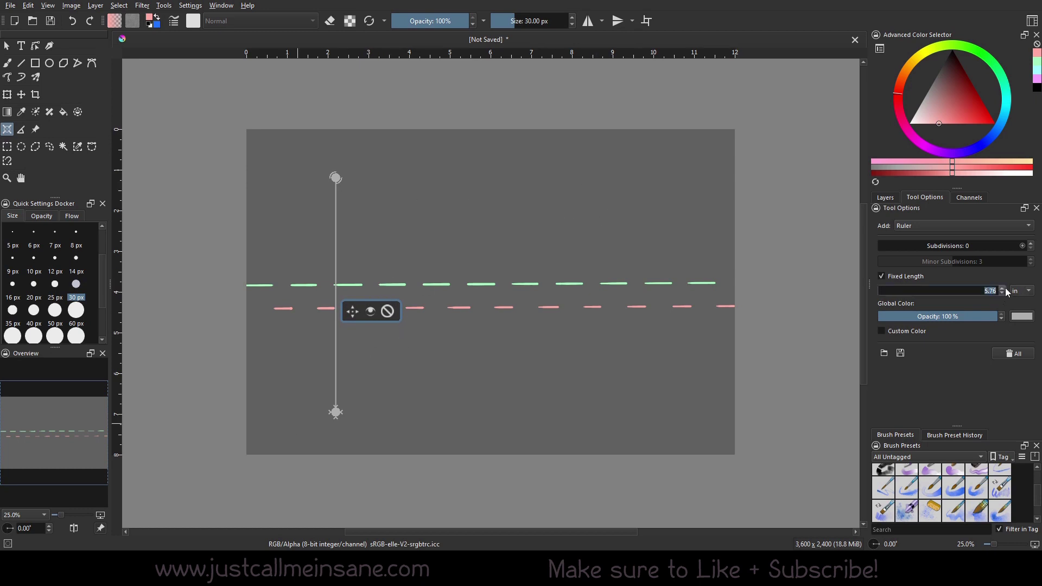
text(6)
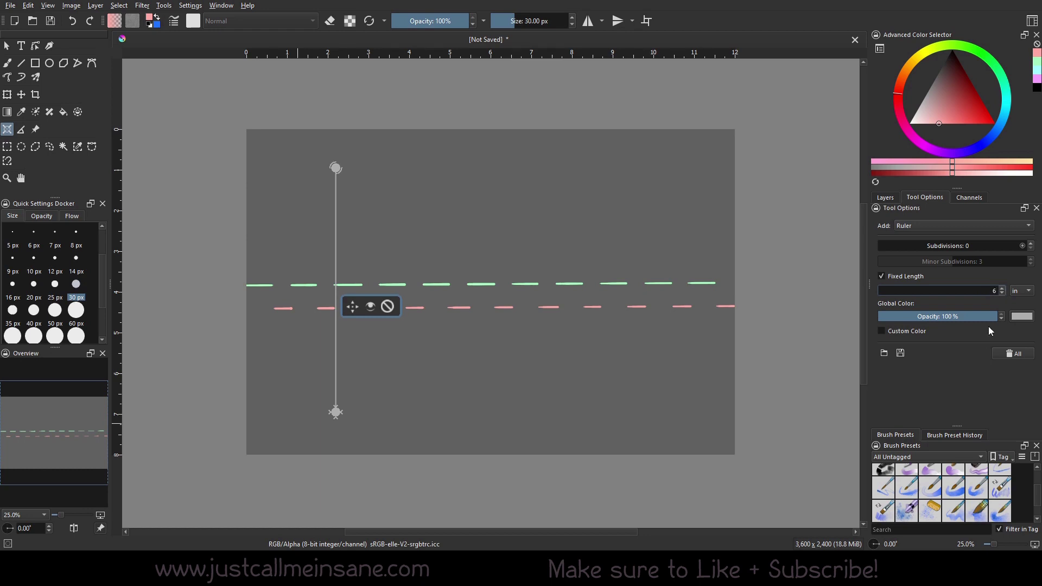
Move the vertical 6-inch ruler closer to the canvas's left edge and mark both of its ends with short light red brush strokes
drag(335, 168, 322, 169)
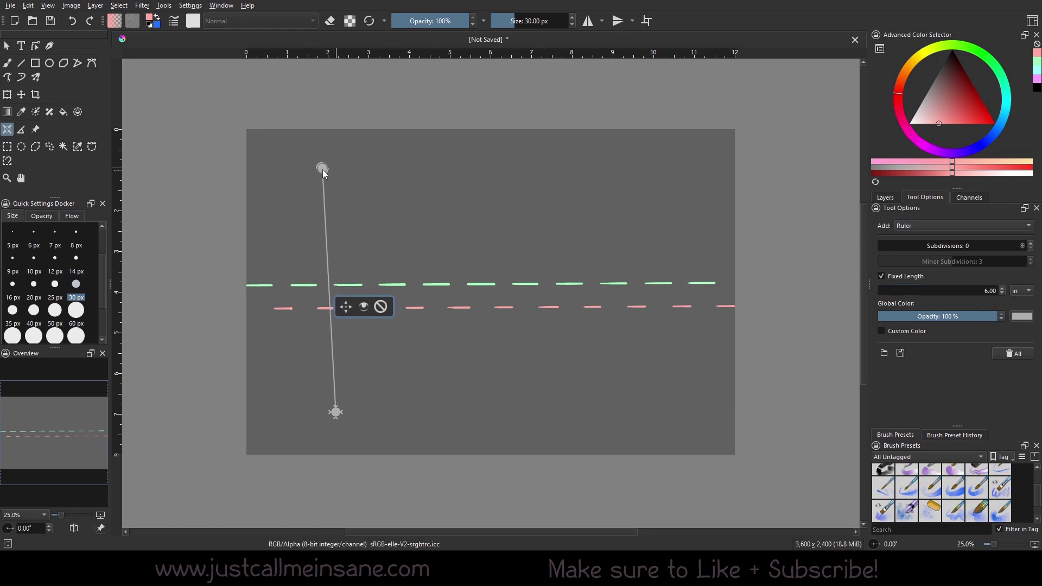
key(ctrl+z)
drag(352, 309, 300, 300)
key(b)
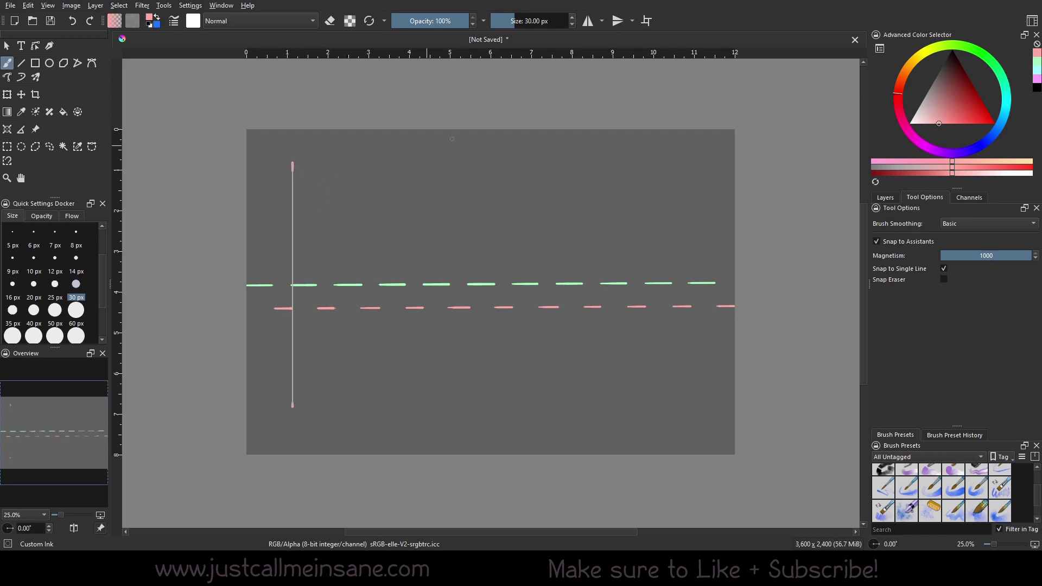
Disable Snap to Assistants and sketch a light red standing human figure beside the vertical ruler, fitted to its 6-inch height
click(884, 240)
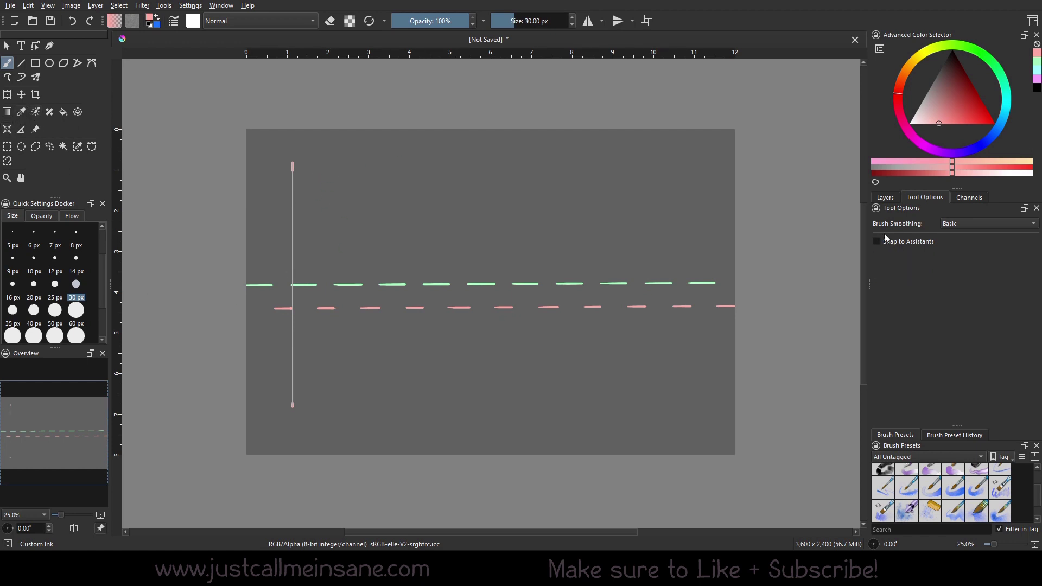
mouse_move(307, 170)
mouse_down()
mouse_move(299, 187)
mouse_move(312, 170)
mouse_up()
mouse_move(331, 401)
mouse_down()
mouse_move(306, 402)
mouse_move(336, 401)
mouse_up()
mouse_move(291, 205)
mouse_down()
mouse_move(302, 245)
mouse_move(330, 215)
mouse_move(297, 280)
mouse_up()
mouse_move(306, 253)
mouse_down()
mouse_move(303, 289)
mouse_move(298, 279)
mouse_move(330, 255)
mouse_move(317, 282)
mouse_up()
mouse_move(331, 246)
mouse_down()
mouse_move(340, 276)
mouse_move(316, 291)
mouse_up()
drag(303, 287, 313, 411)
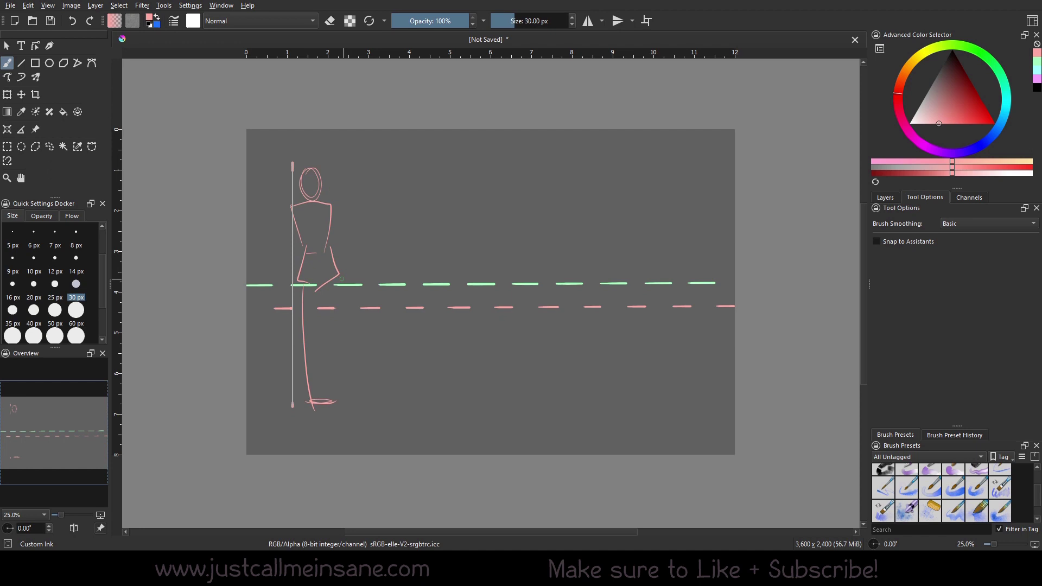
drag(341, 287, 332, 400)
drag(291, 209, 281, 283)
drag(339, 213, 355, 273)
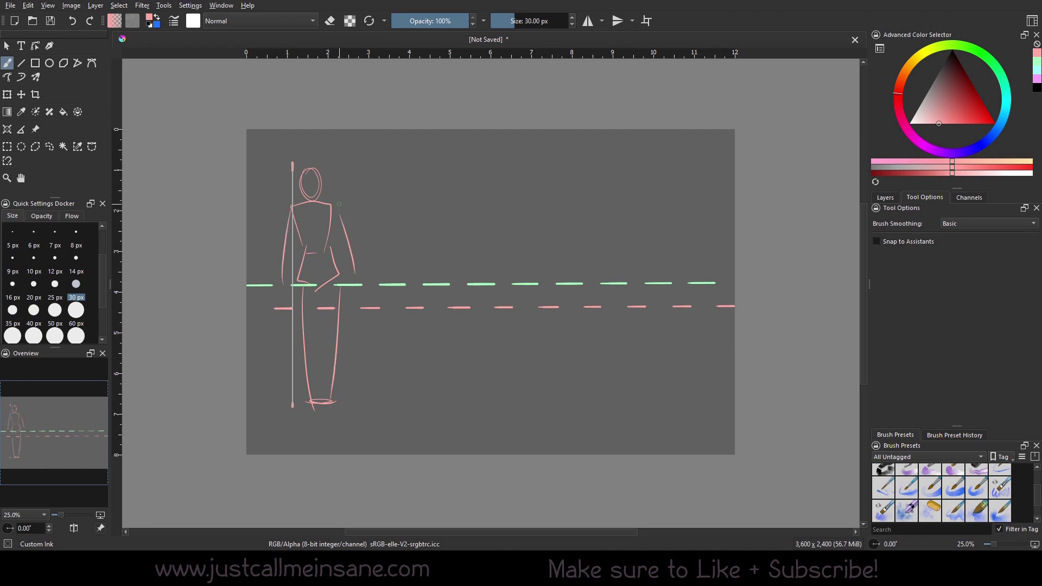
Return to the Assistant tool, try pulling a guide from the canvas rulers and putting it back, and reselect the vertical ruler assistant
key(shift+a)
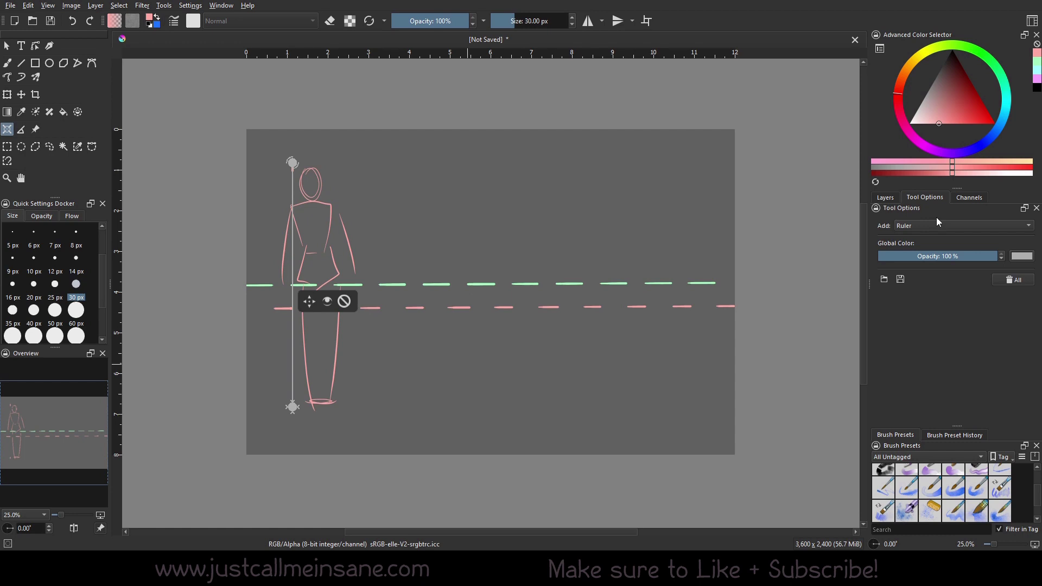
drag(619, 53, 581, 157)
drag(574, 201, 597, 54)
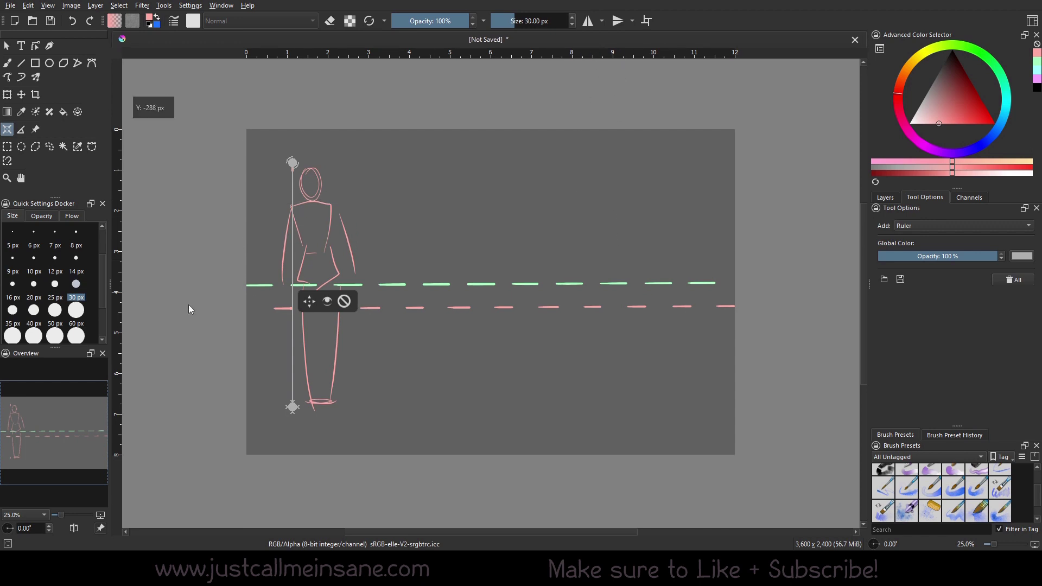
drag(272, 337, 178, 363)
drag(160, 283, 182, 336)
mouse_move(287, 163)
mouse_down()
mouse_move(581, 298)
mouse_move(344, 168)
mouse_move(160, 202)
mouse_move(360, 167)
mouse_move(292, 162)
mouse_up()
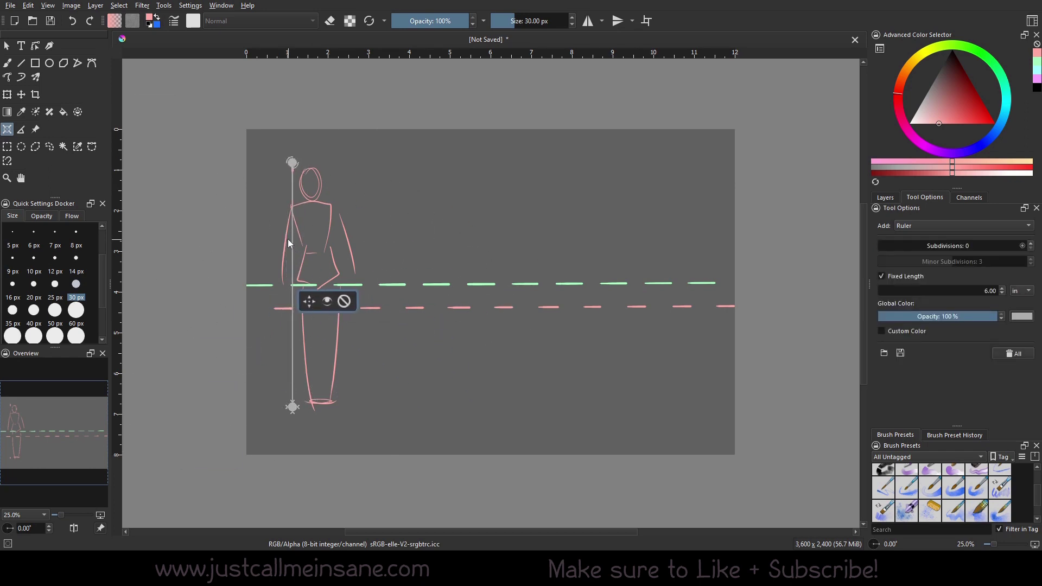